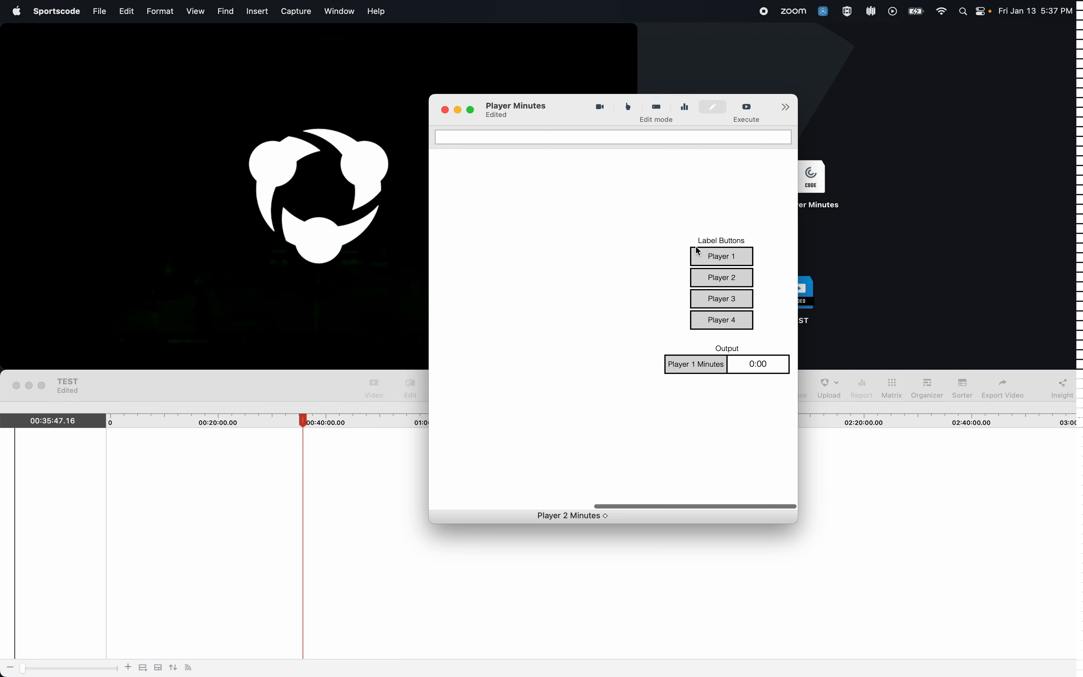
Step: Examine the behaviour settings and IDs of the Offense and Defense code buttons
scroll(695, 247, "left", 10)
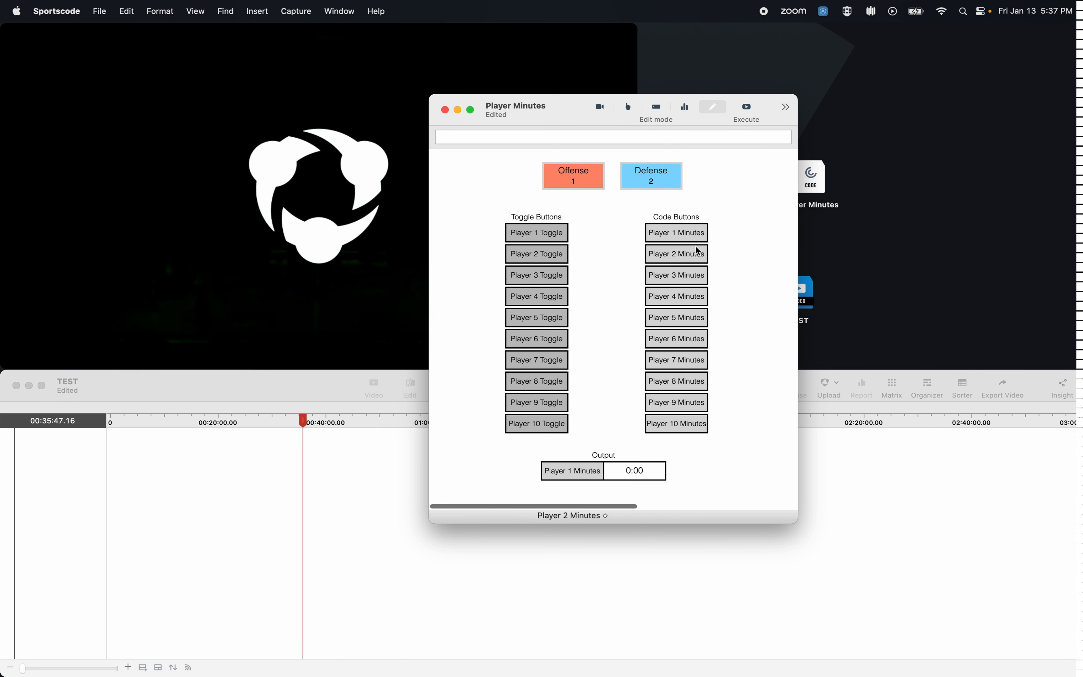
double_click(584, 182)
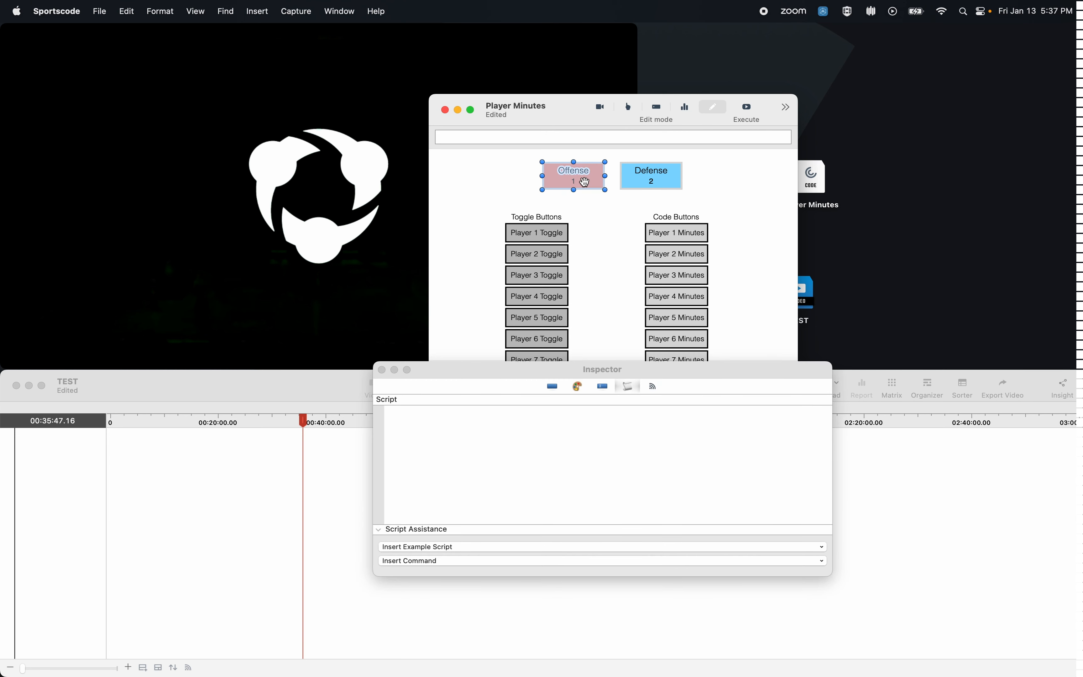
left_click(554, 386)
left_click_drag(557, 369, 502, 147)
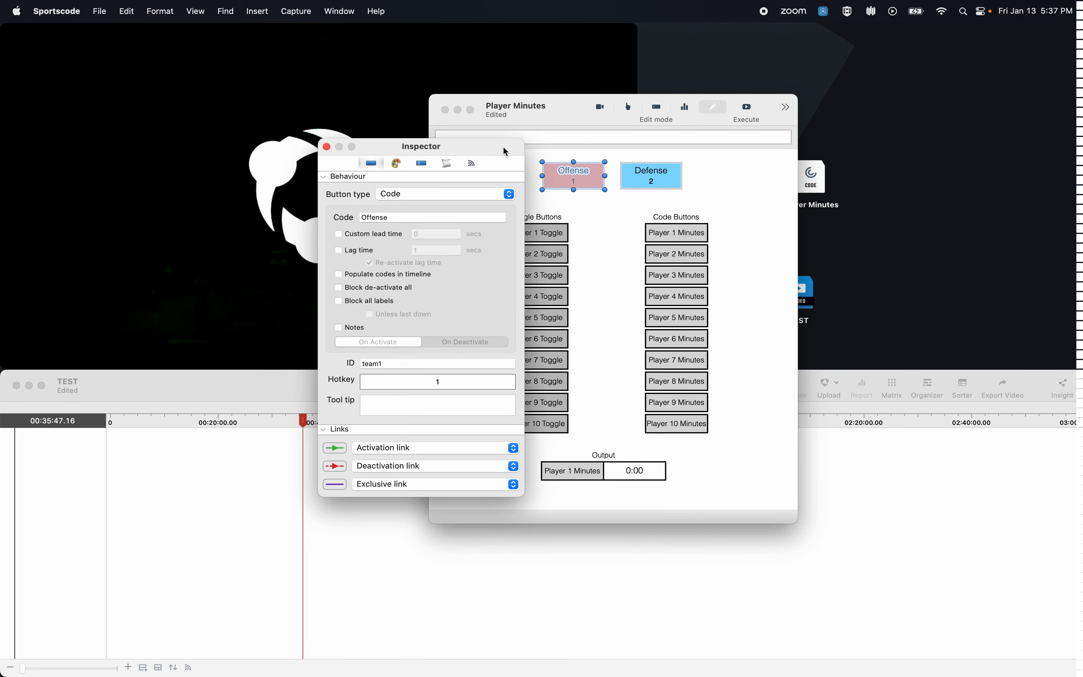
double_click(364, 365)
left_click(648, 175)
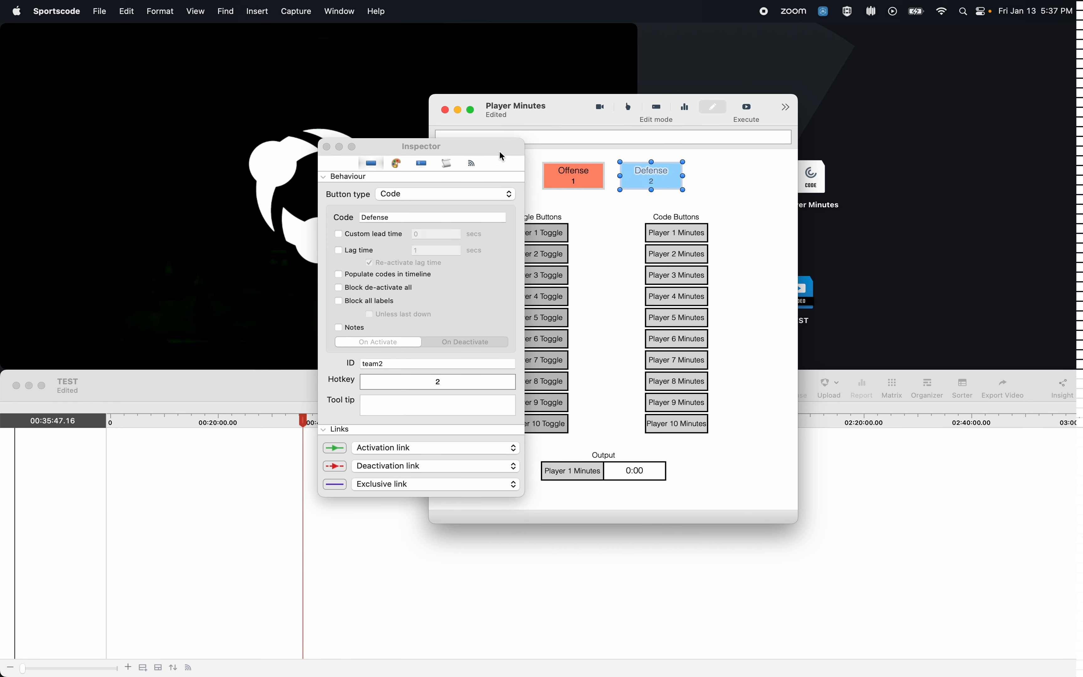
Step: Examine the action settings and IDs of the Player 1 to Player 5 toggle buttons
left_click_drag(499, 149, 450, 150)
left_click_drag(496, 221, 573, 437)
left_click(596, 362)
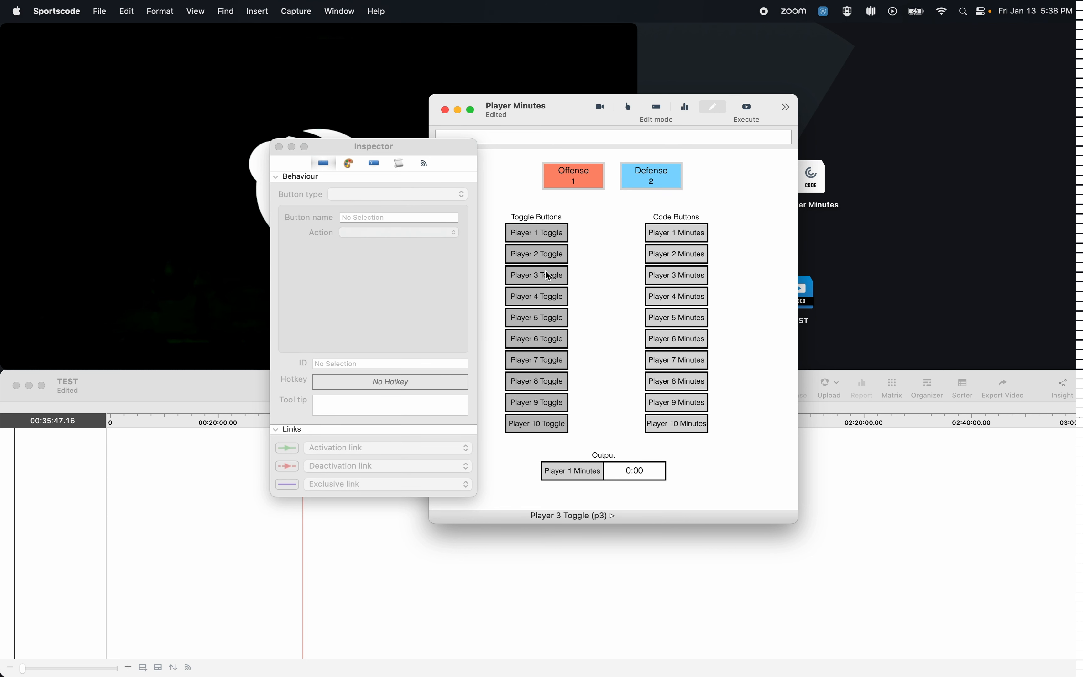
left_click(548, 241)
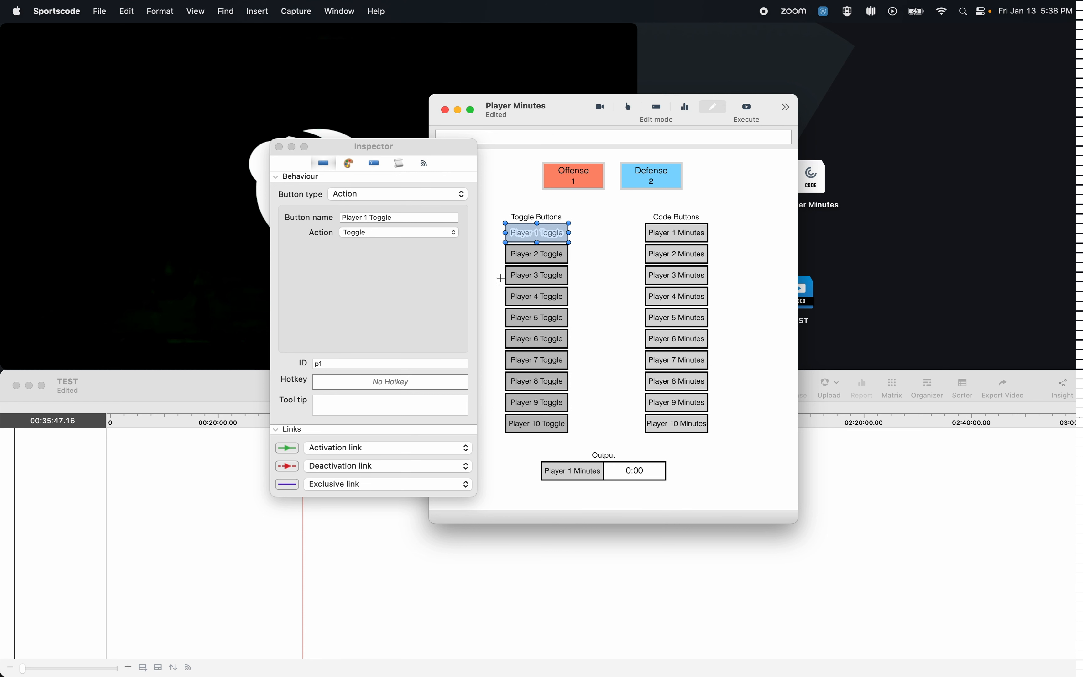
left_click(534, 254)
left_click(530, 277)
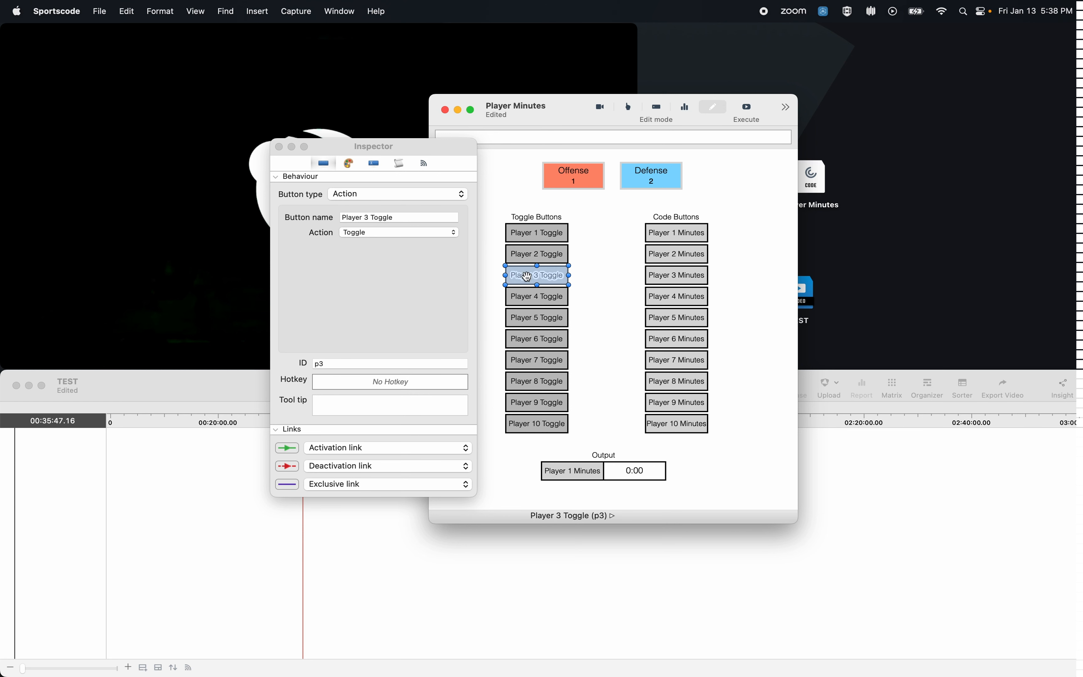
left_click(529, 304)
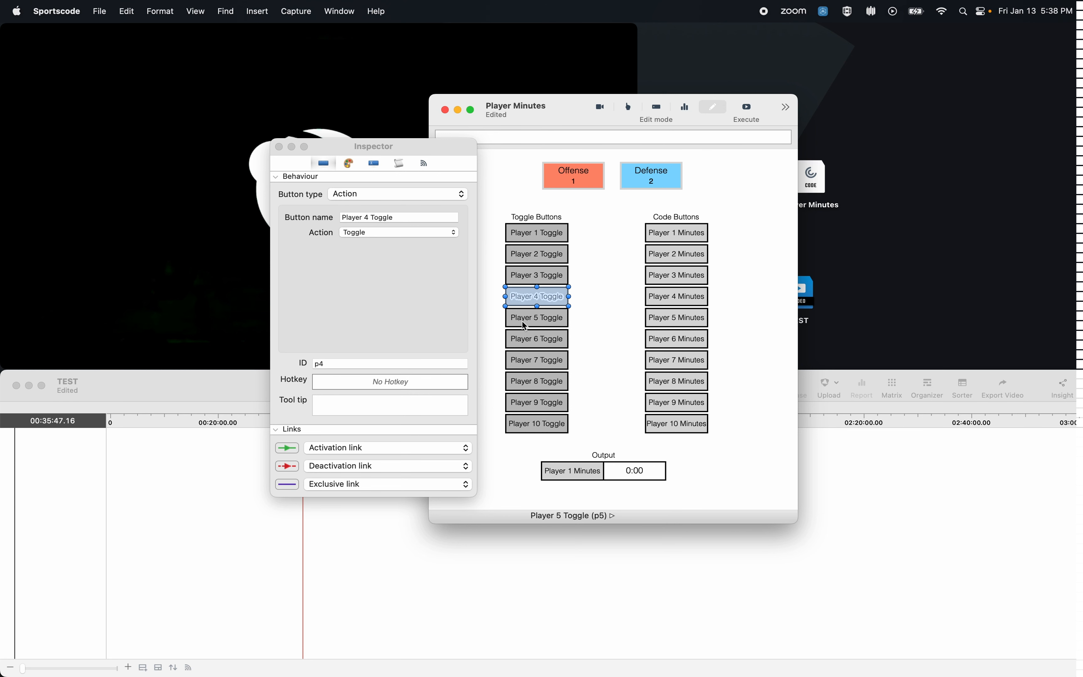
left_click(524, 322)
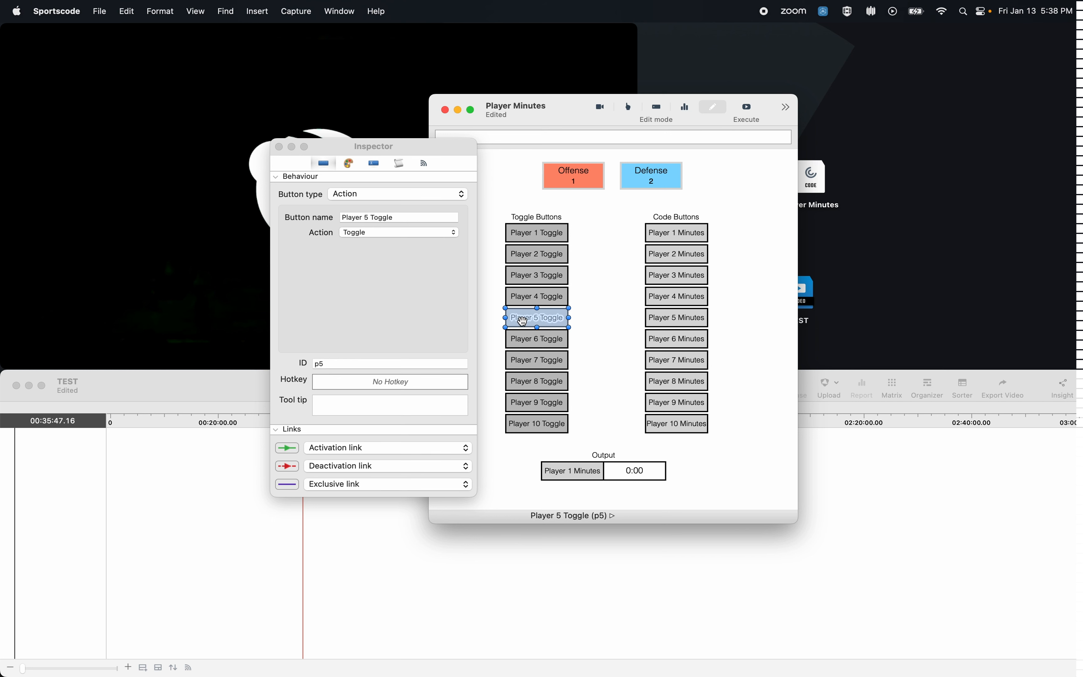
left_click(279, 147)
Step: Examine the script of the Player 1 Minutes code button that ties it to the player toggle and team buttons
left_click(720, 231)
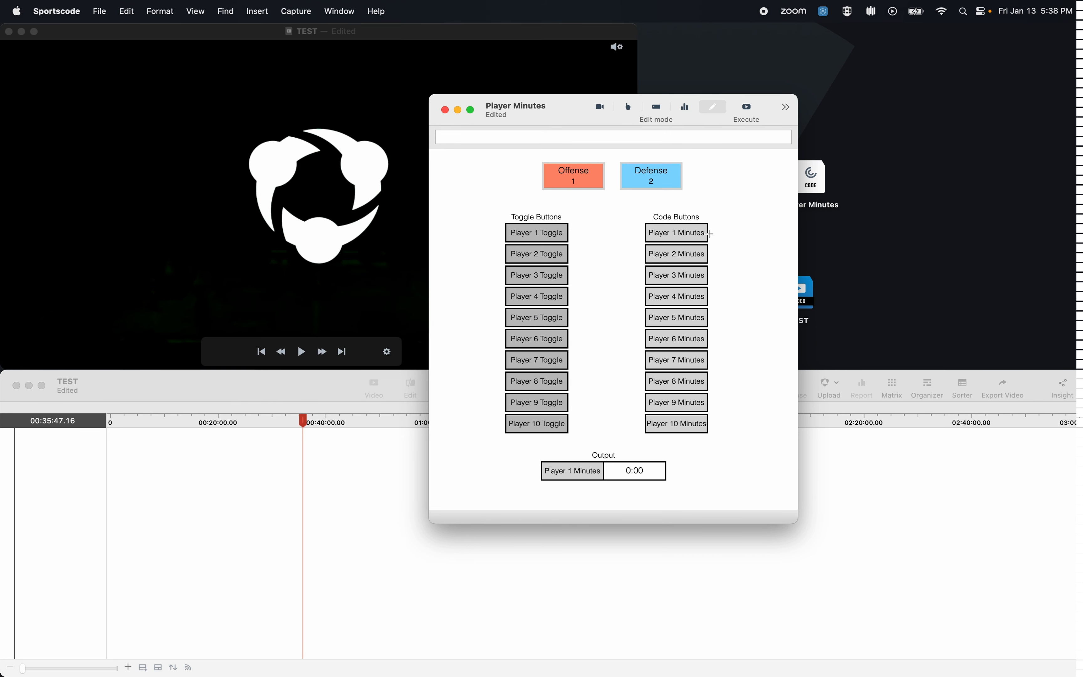
double_click(687, 234)
left_click(400, 163)
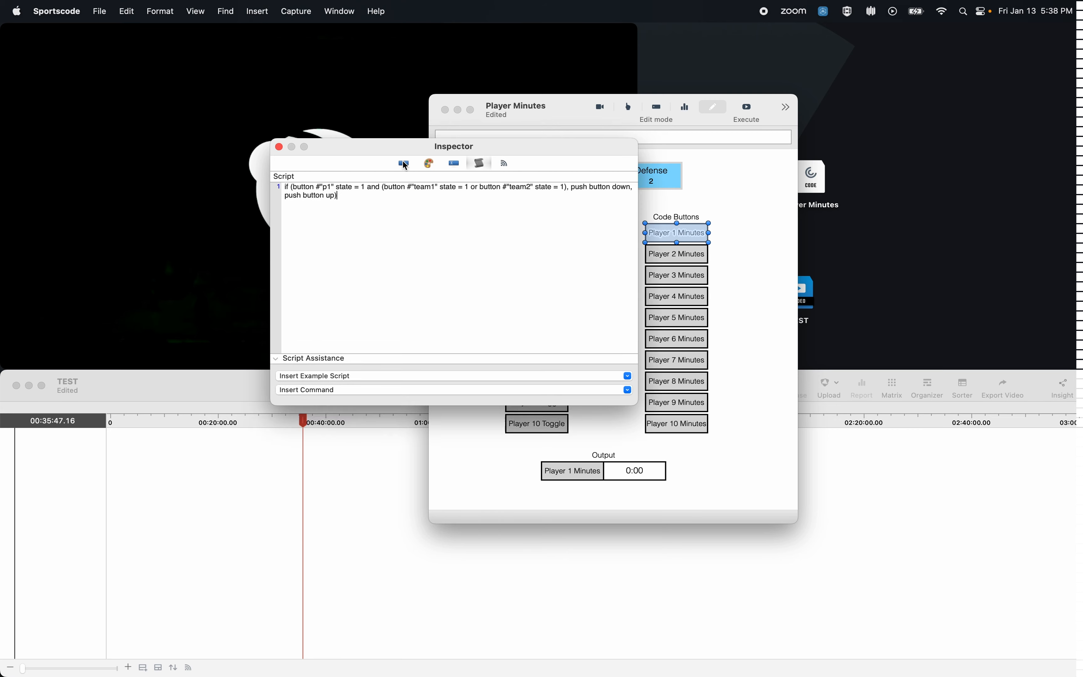
left_click_drag(417, 142, 557, 293)
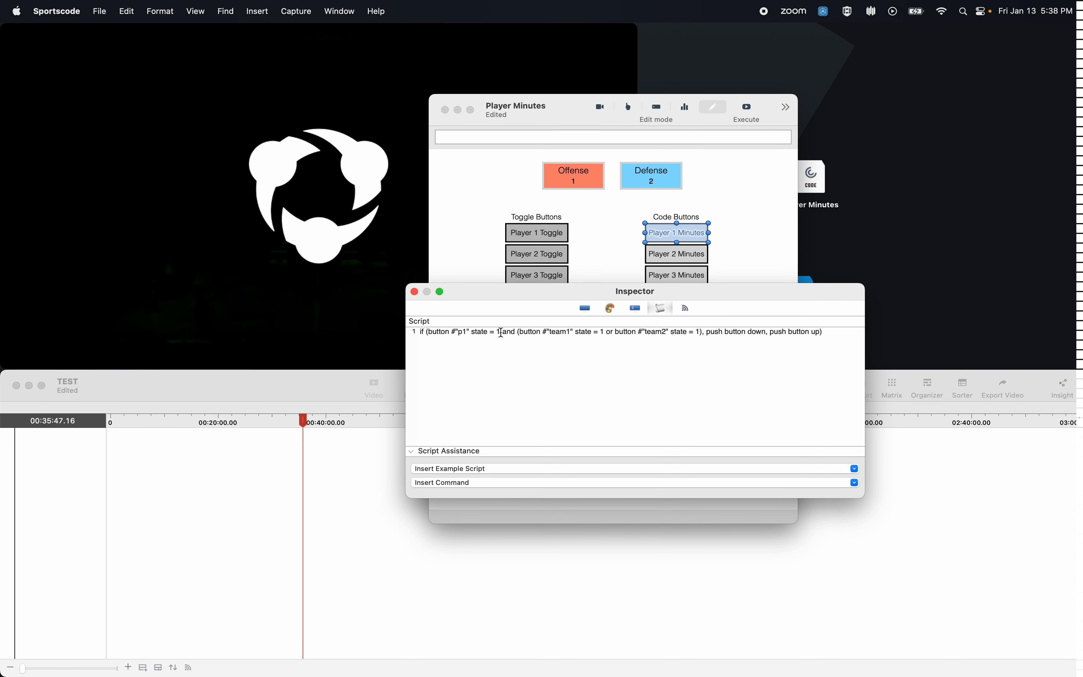
left_click_drag(501, 333, 473, 333)
left_click(503, 347)
left_click_drag(747, 292, 742, 299)
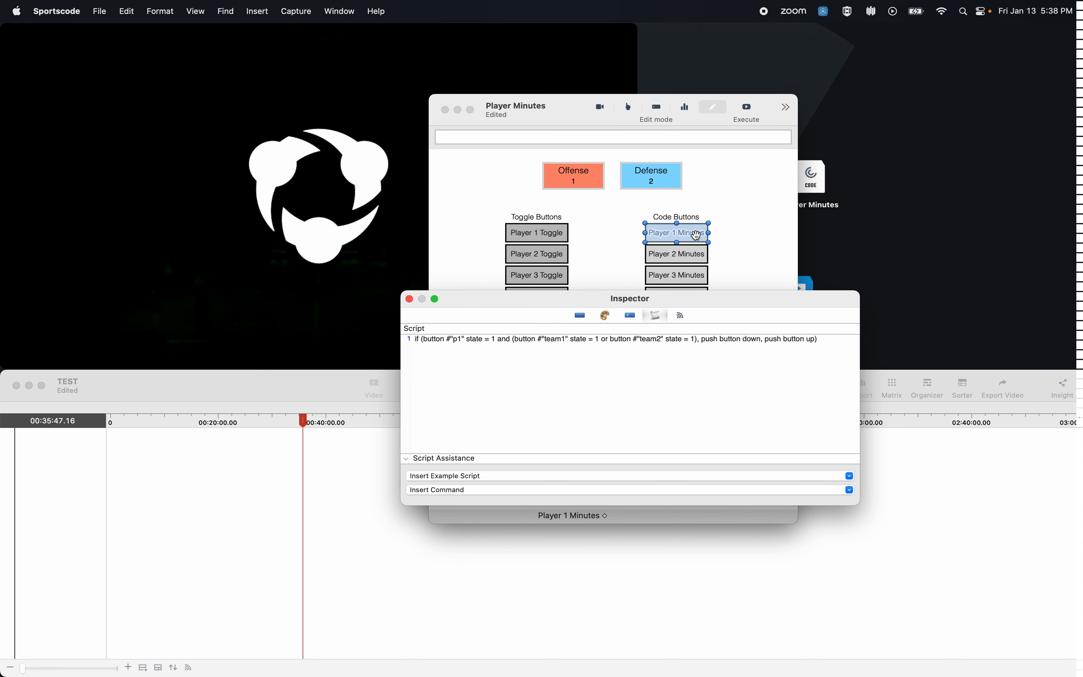
left_click(409, 299)
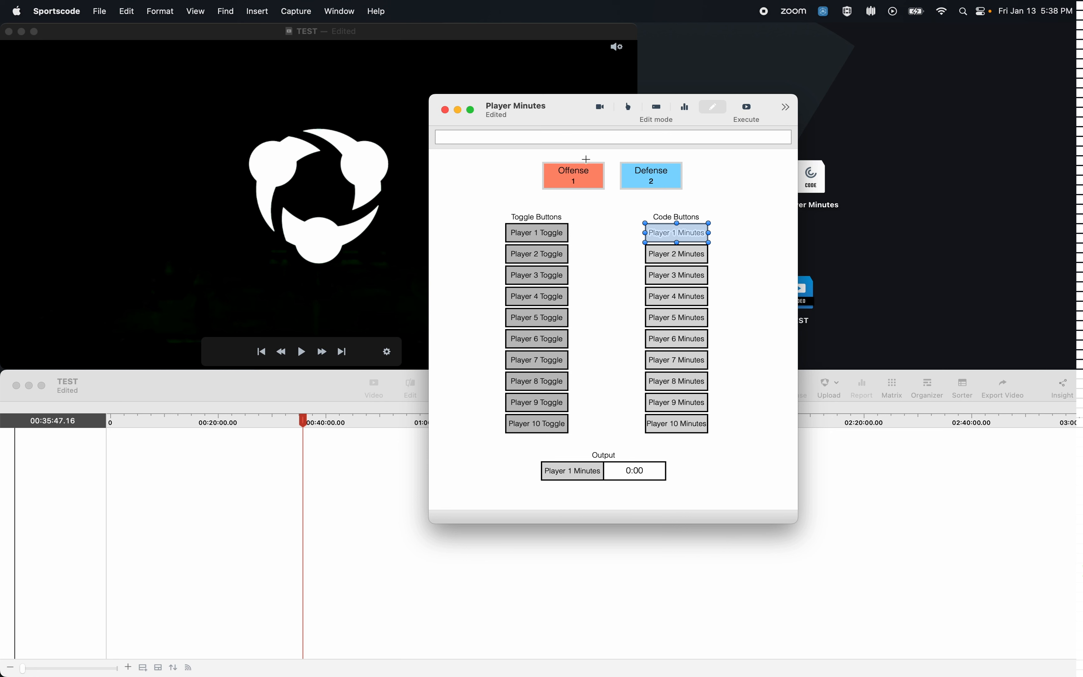
Step: Switch the Player Minutes window to code mode and turn the Player 1 Toggle on and off again
left_click(628, 107)
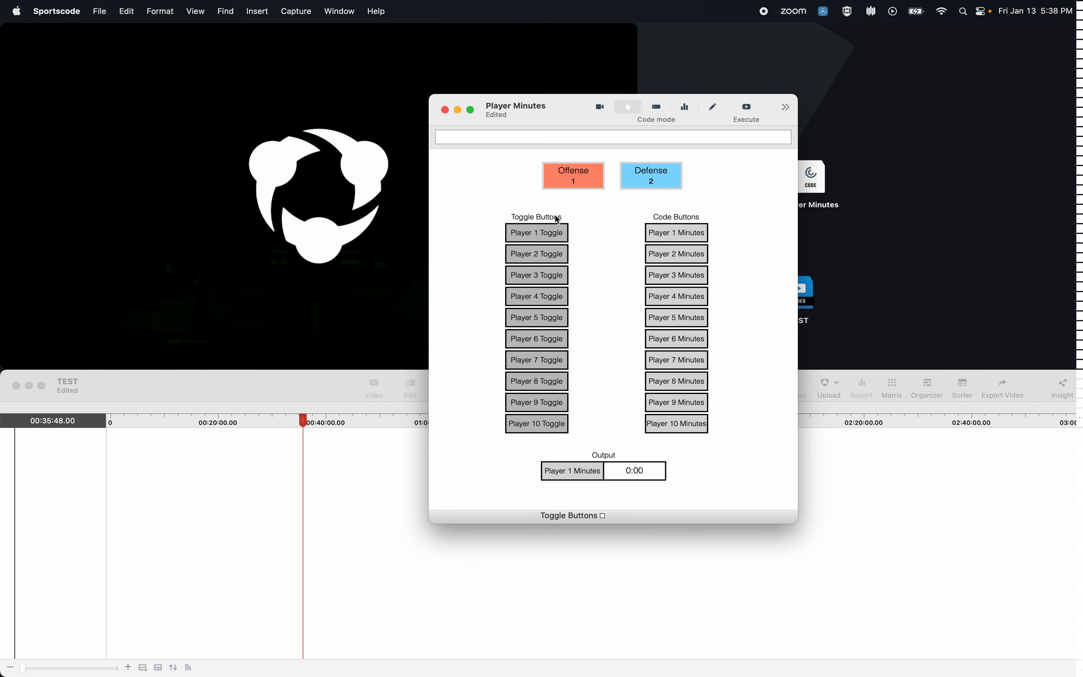
left_click(550, 235)
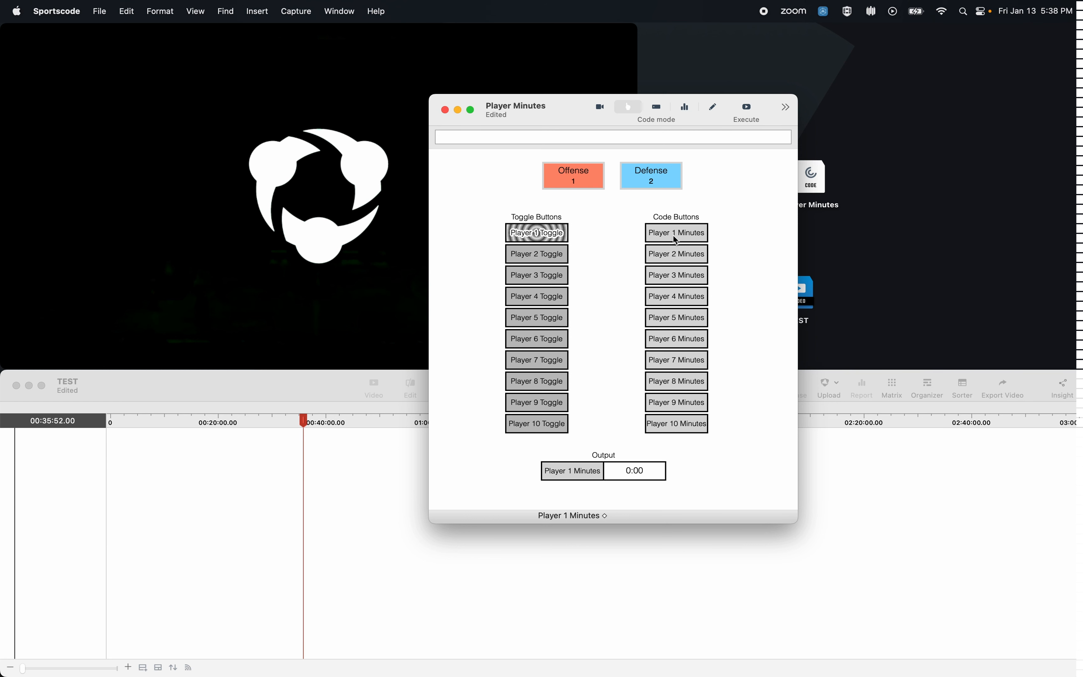
left_click(549, 236)
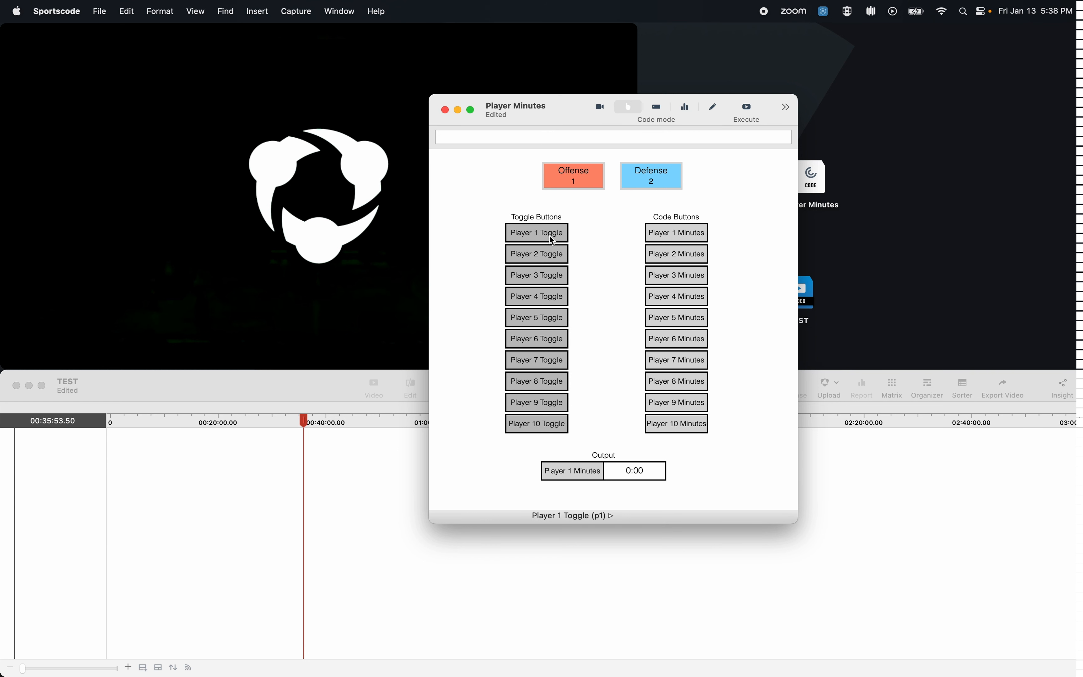
Step: Code an Offense instance followed by a Defense instance with no player toggled on
left_click(573, 183)
left_click(649, 174)
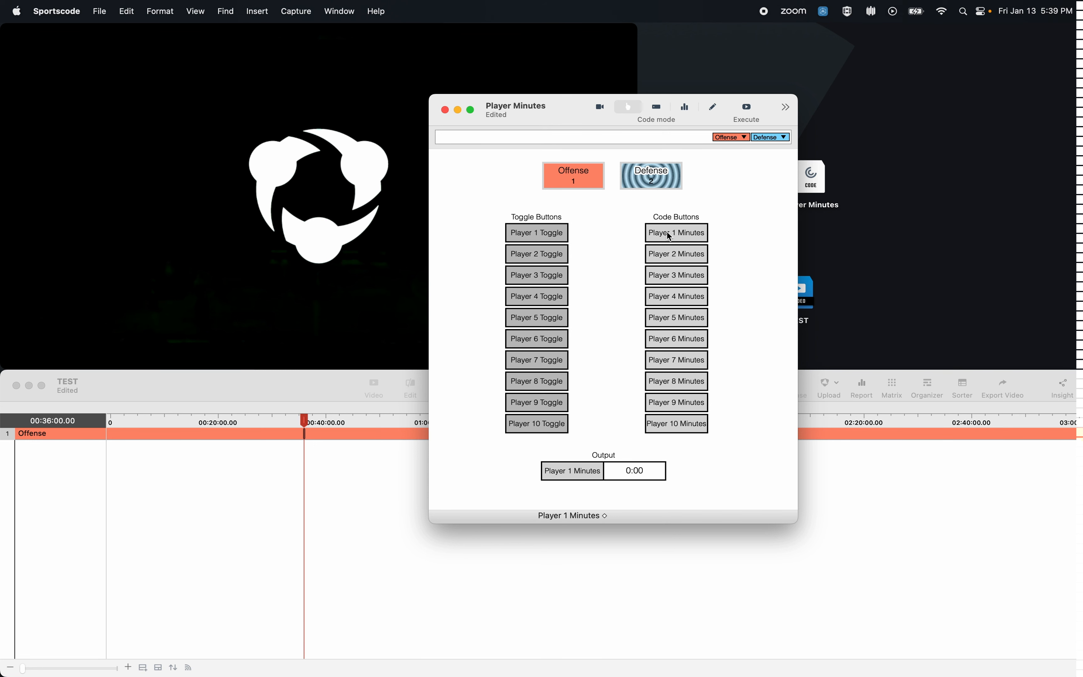
left_click(654, 183)
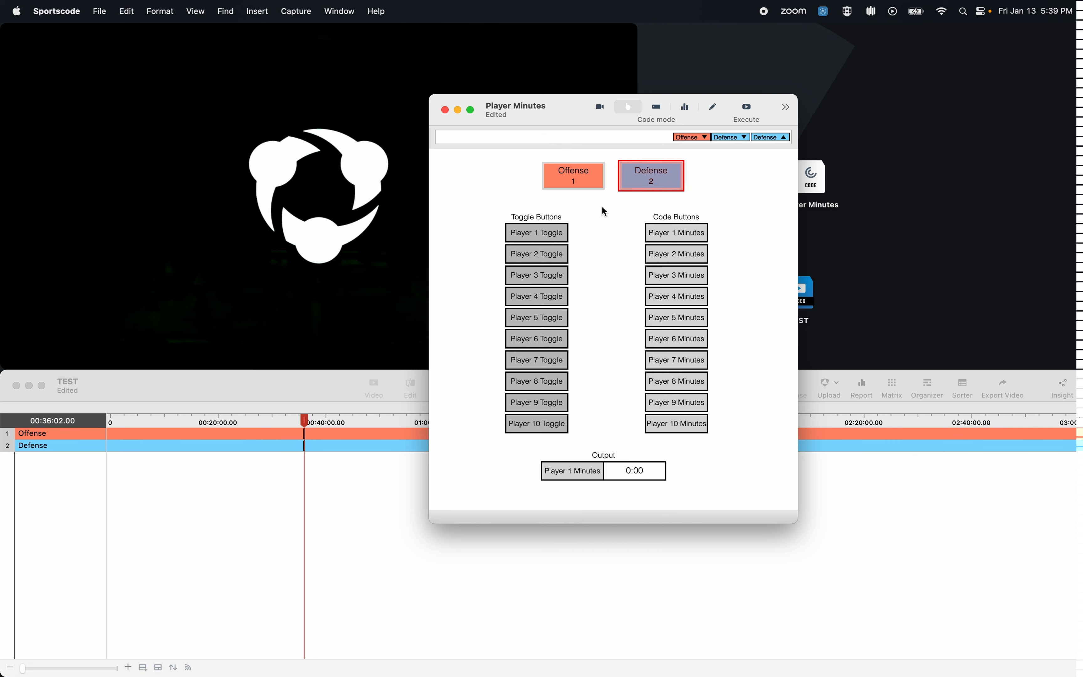
Step: Turn on Player 1 Toggle, code Offense followed by Defense, and stop the coding
left_click(551, 236)
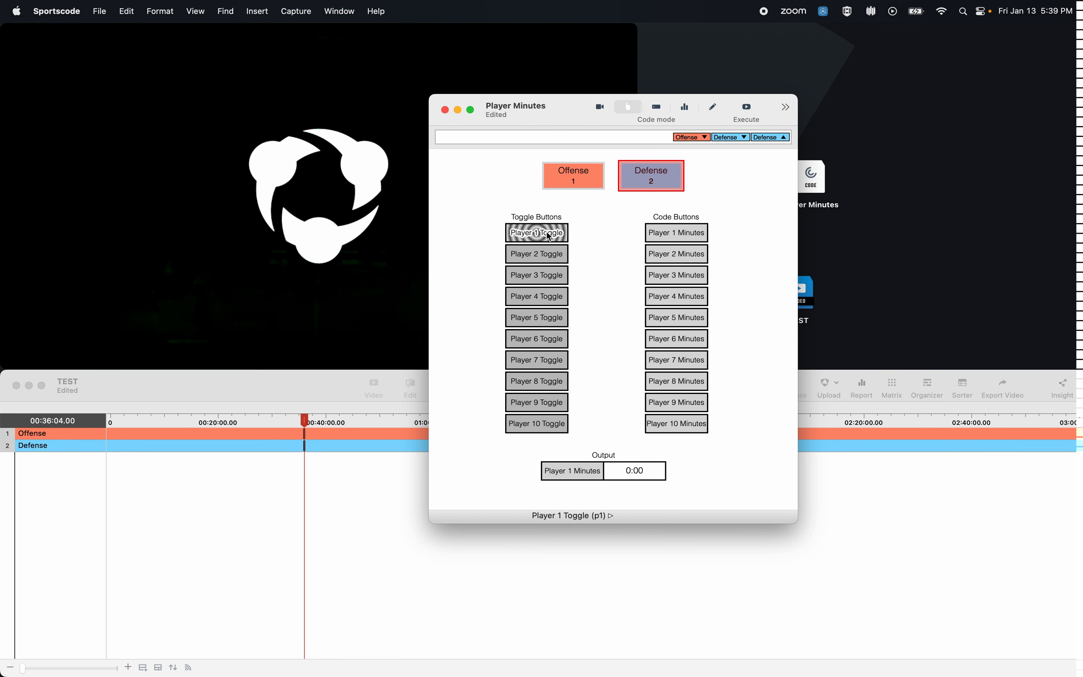
left_click(591, 176)
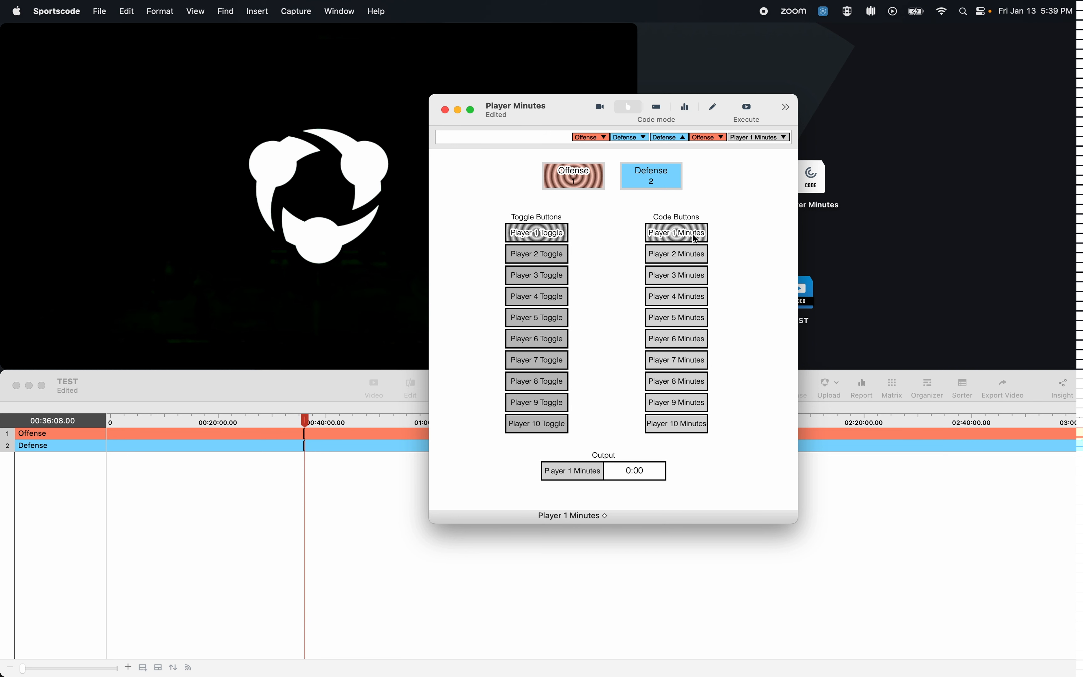
left_click(673, 186)
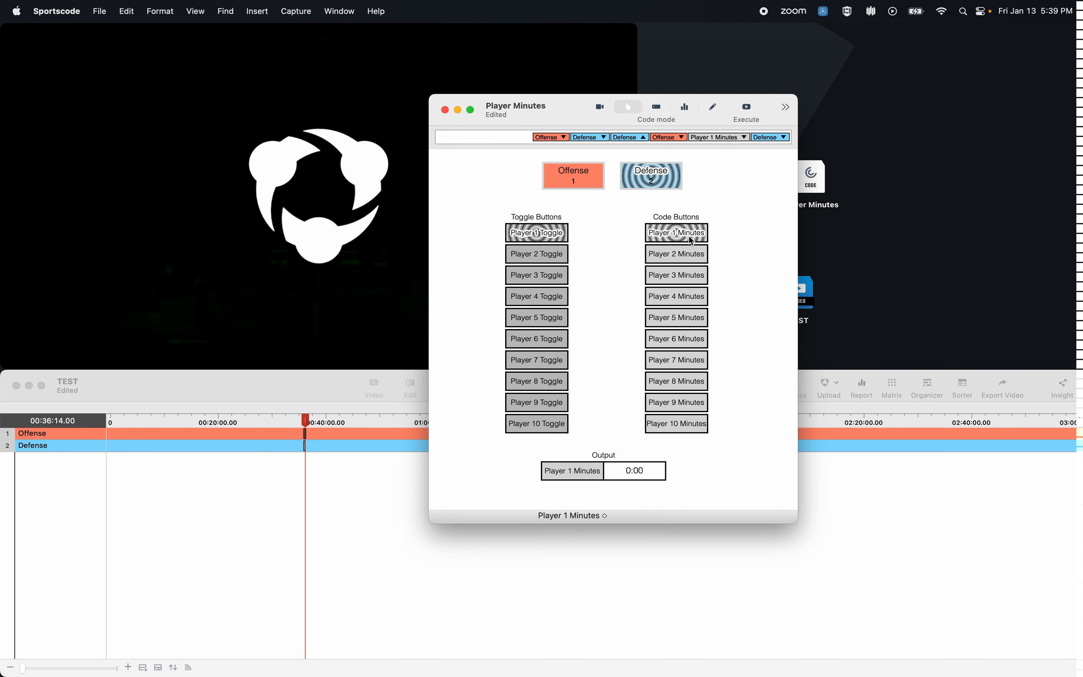
left_click(641, 178)
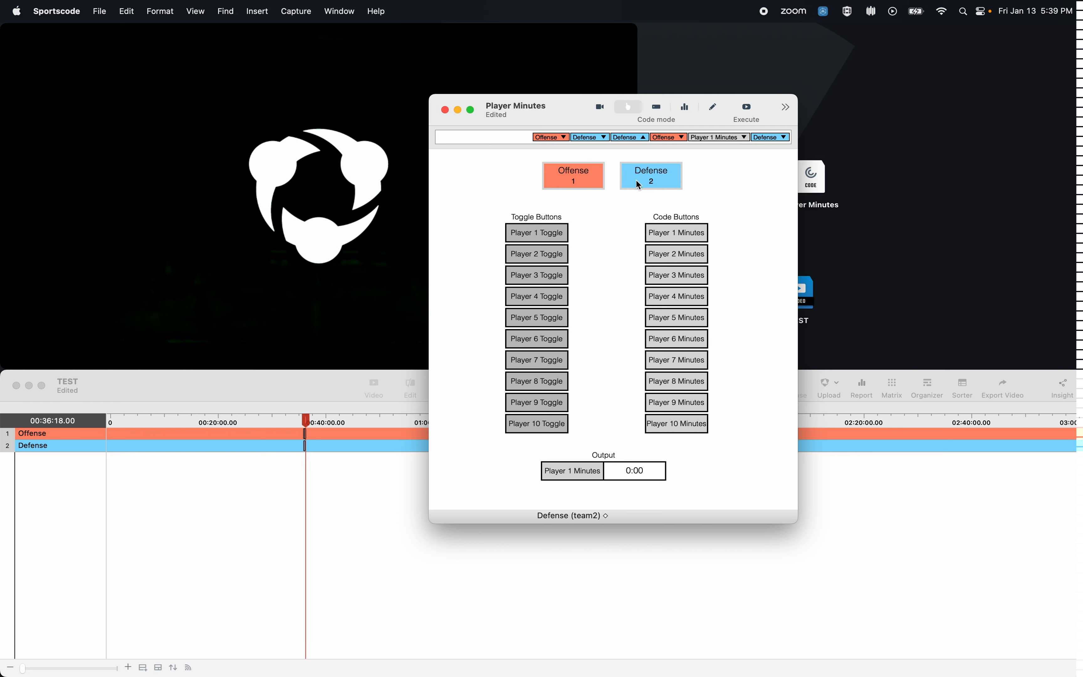
Step: Turn on the toggle buttons for Players 1, 3, 5, 7 and 9
left_click(545, 229)
left_click(537, 277)
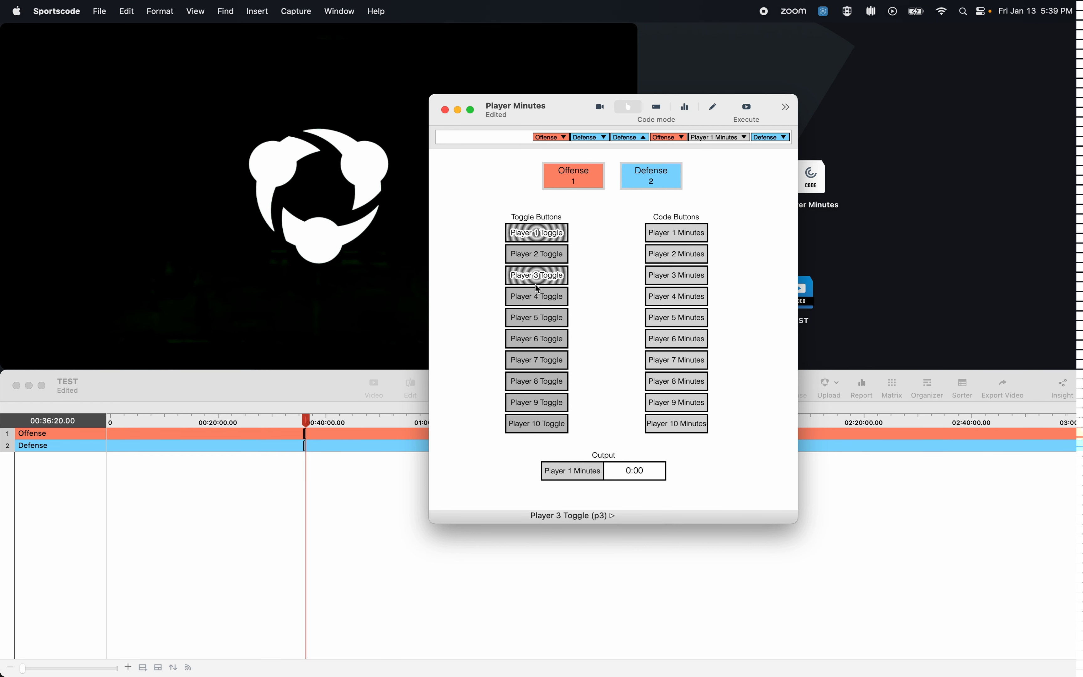
left_click(534, 359)
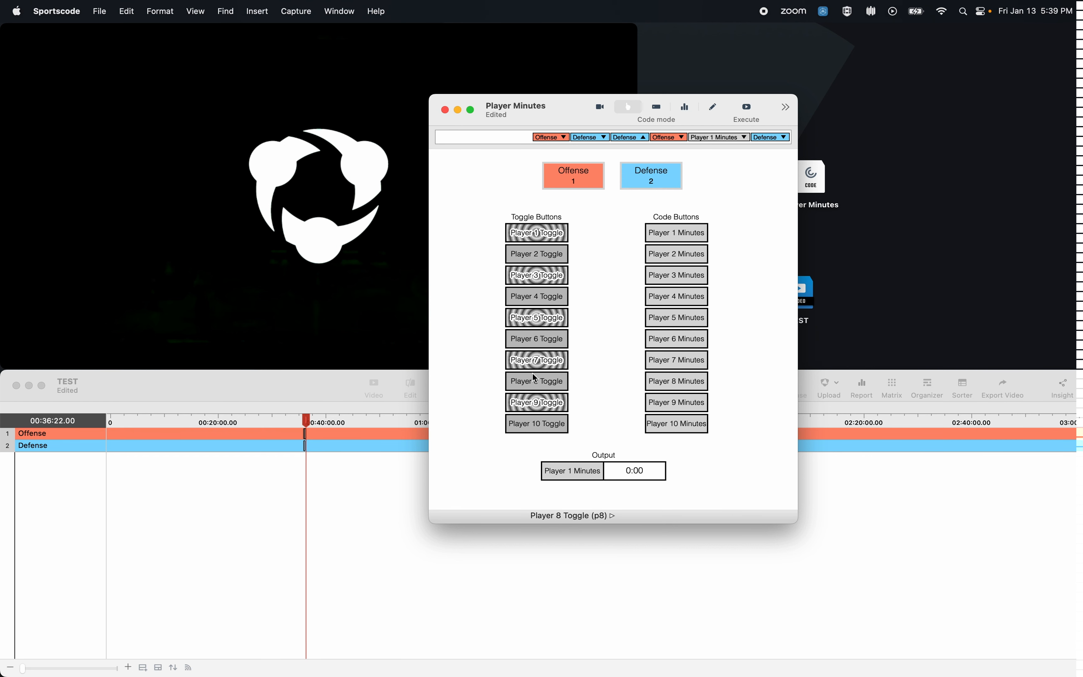
Step: Code Offense, Defense and Offense again in succession for the toggled lineup, and end the last Offense instance
left_click(591, 176)
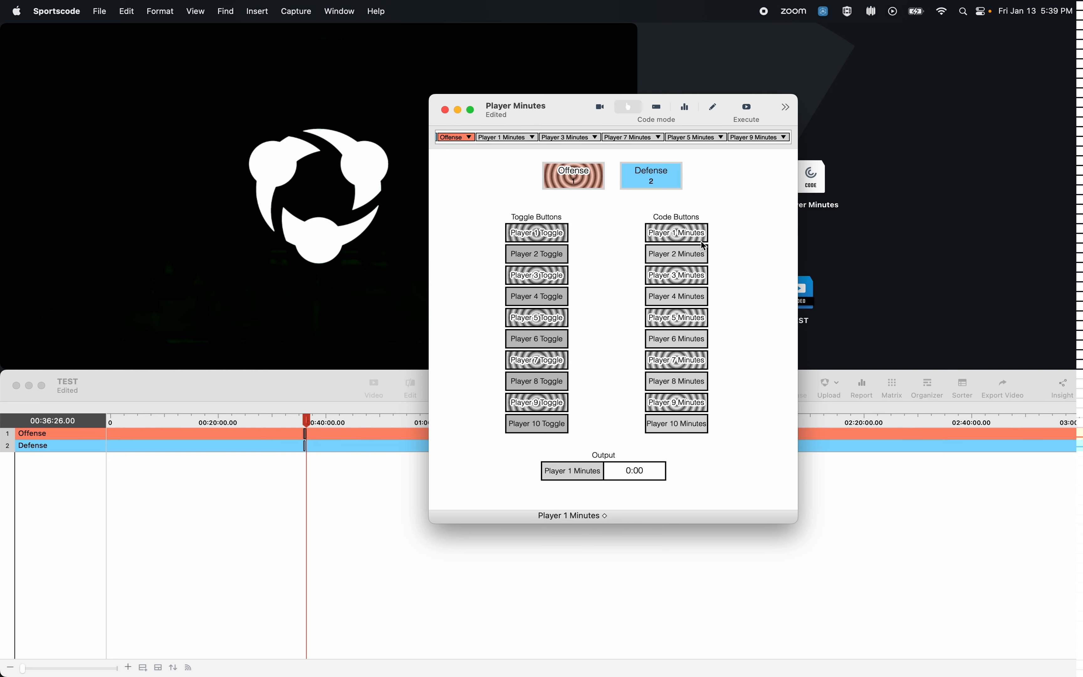
left_click(661, 185)
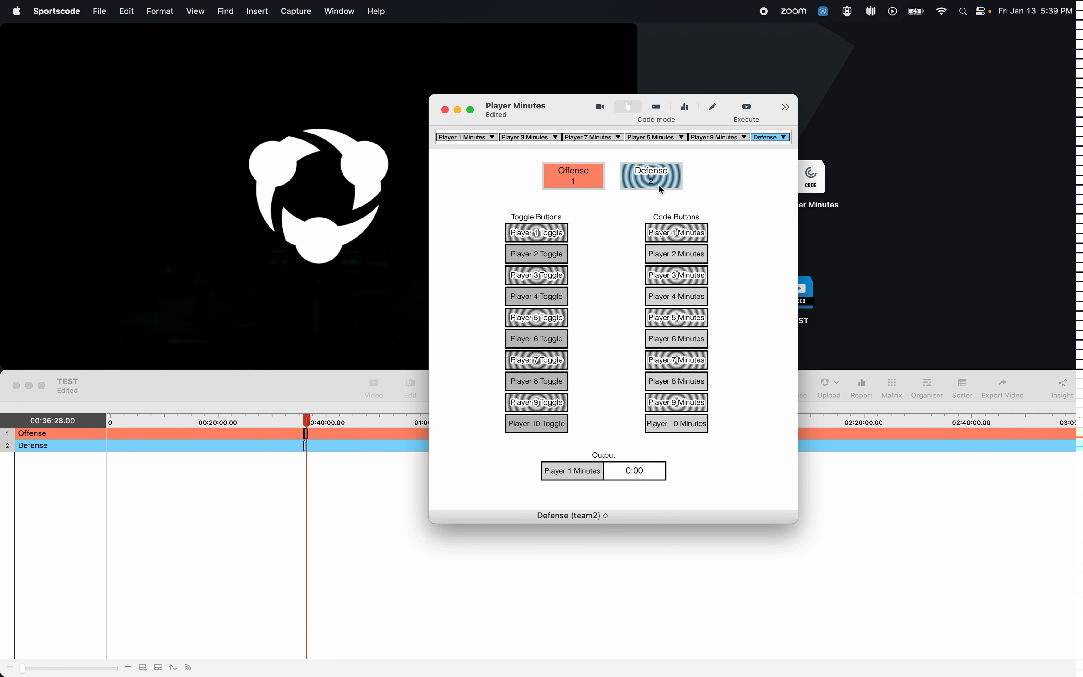
left_click(593, 184)
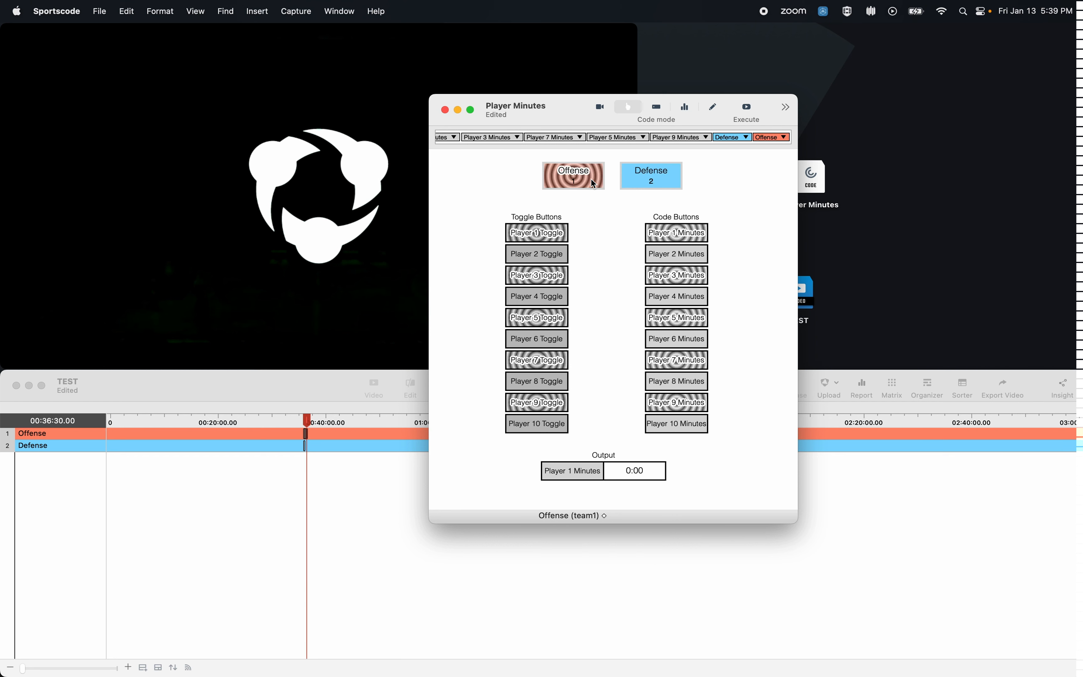
left_click(584, 172)
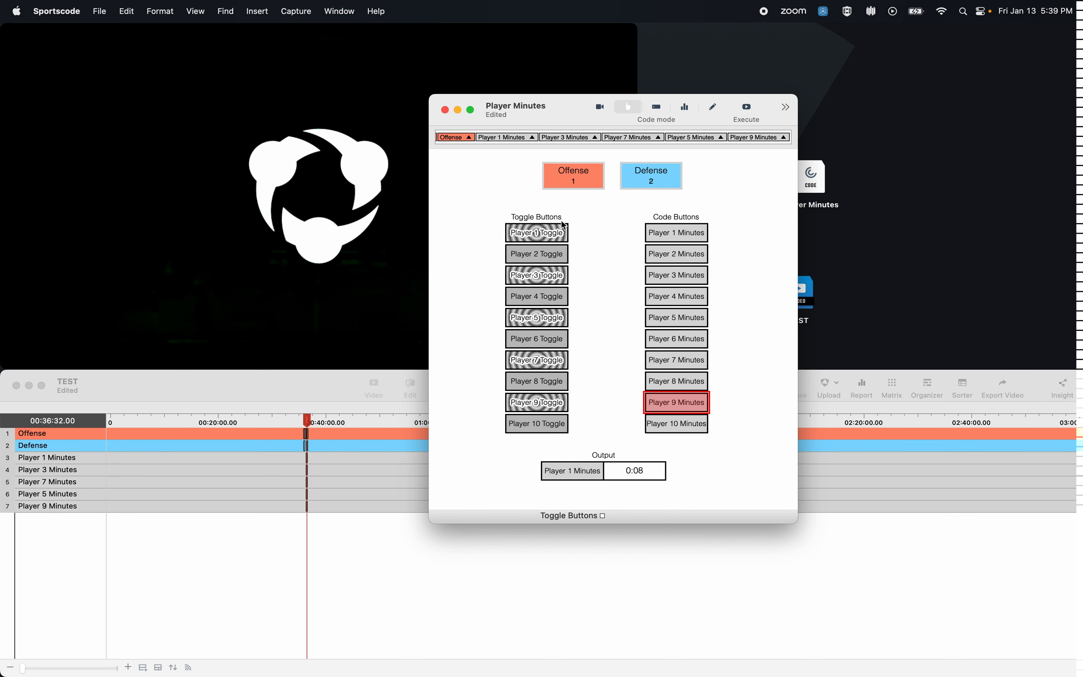
Step: Substitute players by turning off the toggles of Players 3 and 5 and turning on those of Players 4 and 6
left_click(539, 298)
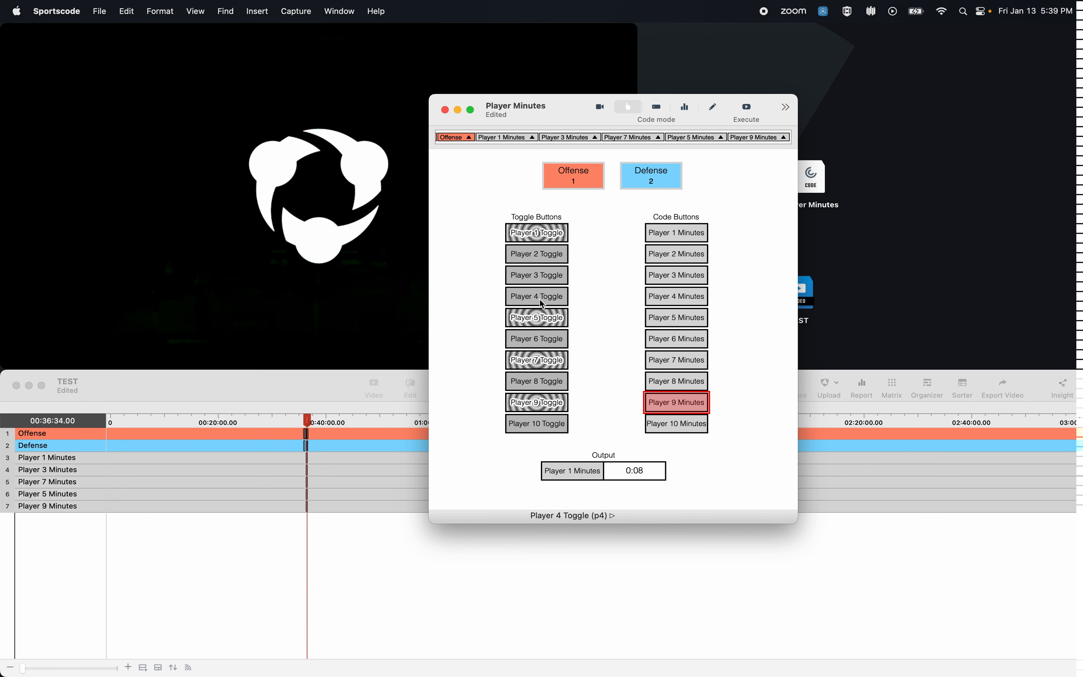
left_click(541, 320)
left_click(537, 340)
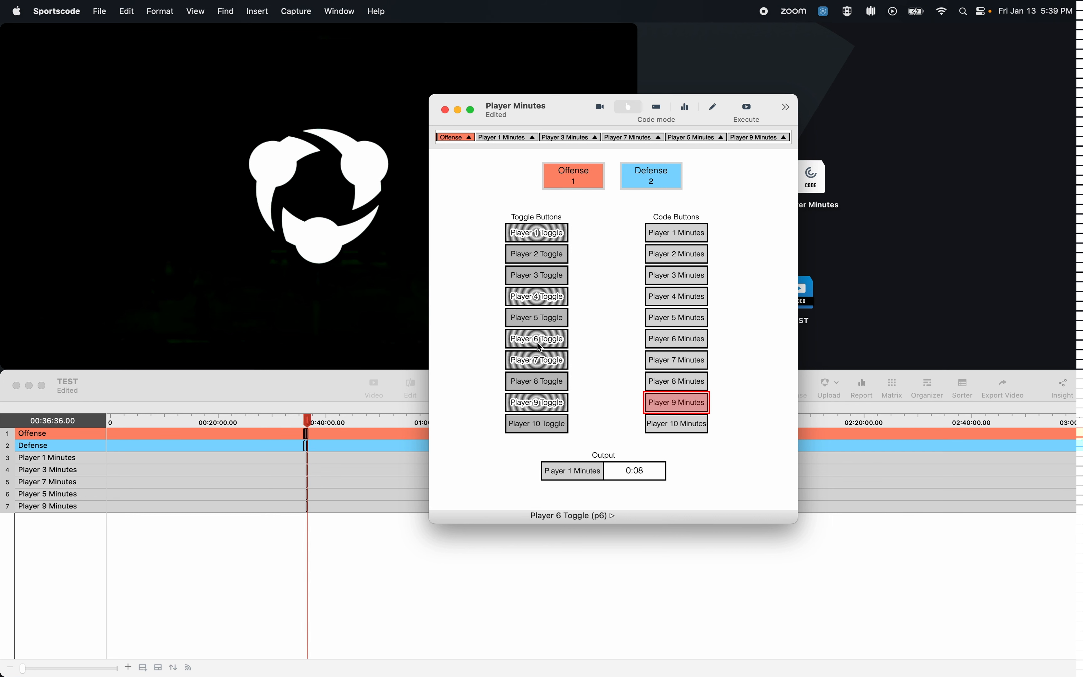
Step: Code Offense, Defense and Offense for the new lineup with Players 1, 4, 6, 7 and 9, and end the coding
left_click(576, 186)
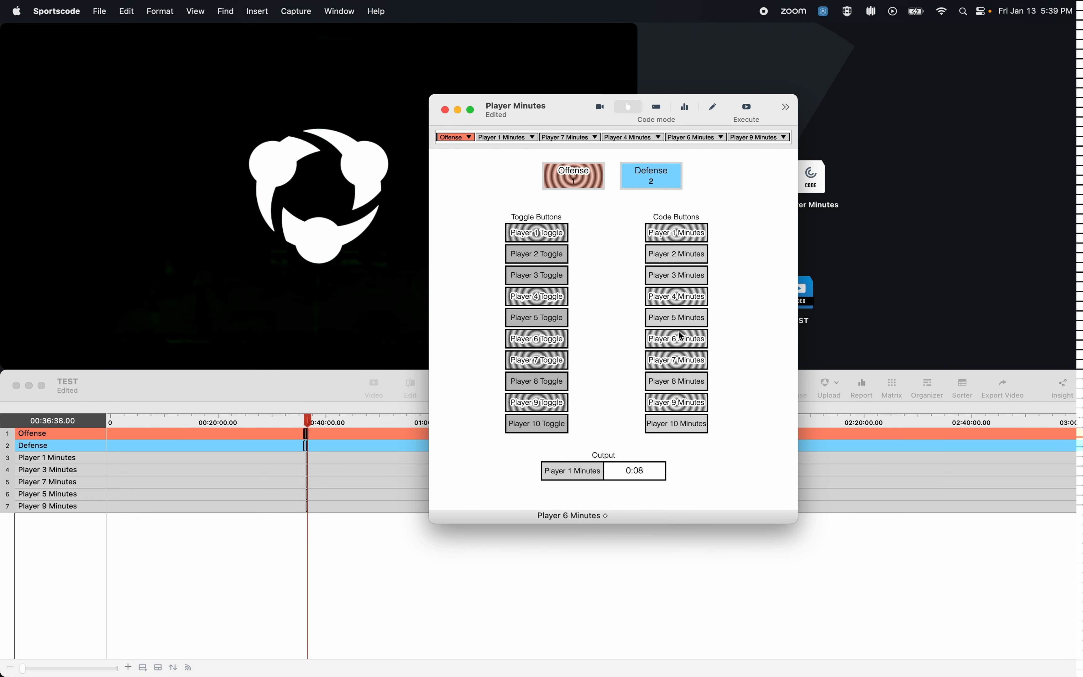
left_click(666, 185)
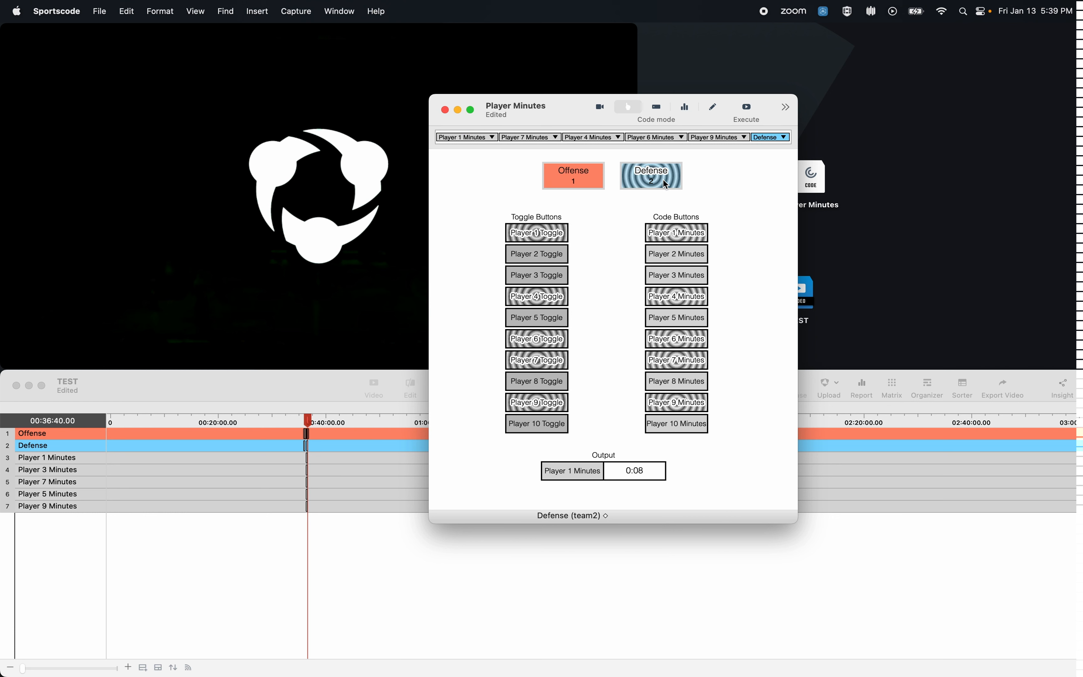
left_click(588, 177)
Step: Switch the window to edit mode and examine the script of the Player 1 Minutes time output
left_click(714, 106)
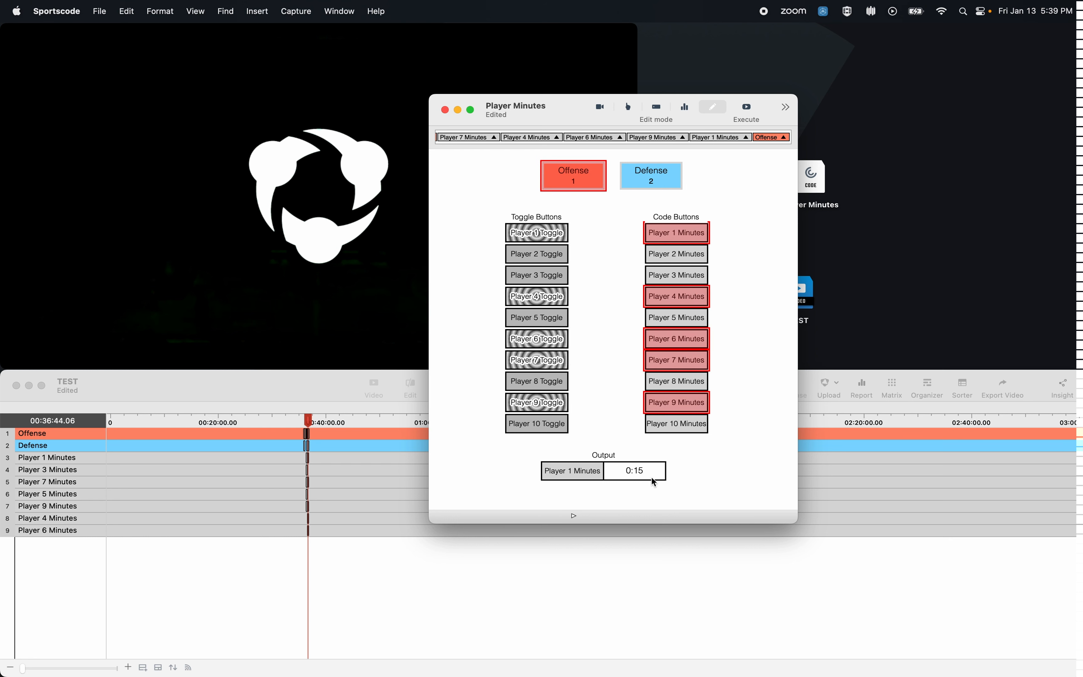
double_click(642, 473)
left_click_drag(661, 304, 666, 196)
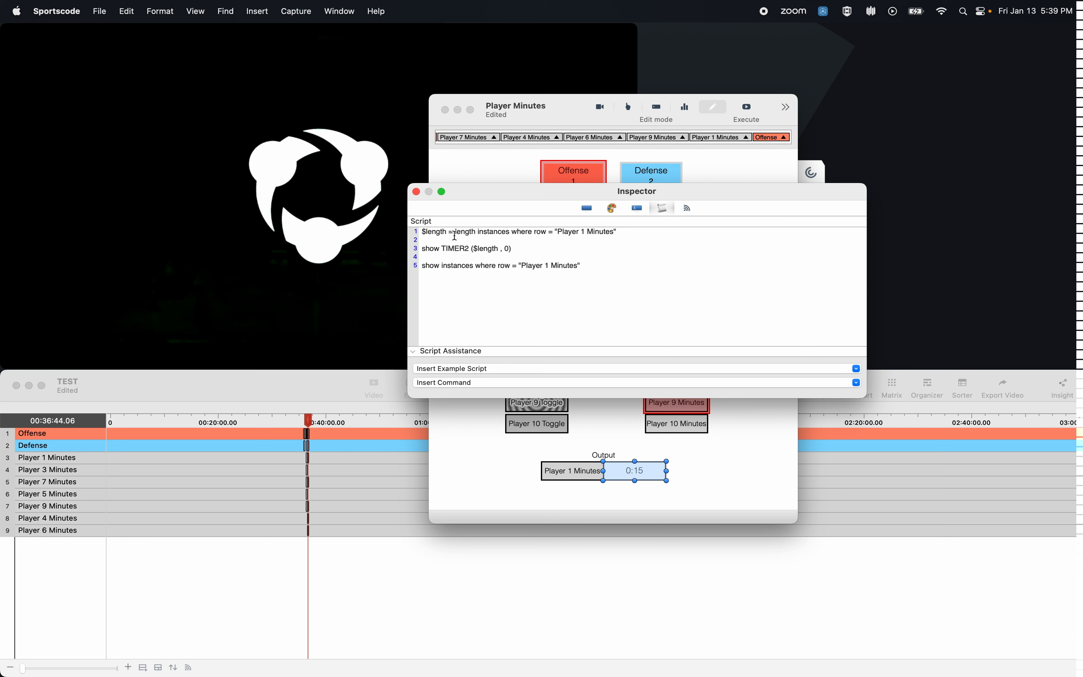
Step: Examine the output script's length variable, TIMER2 display line and show instances line, and close the Inspector
left_click_drag(422, 232, 619, 231)
left_click(619, 231)
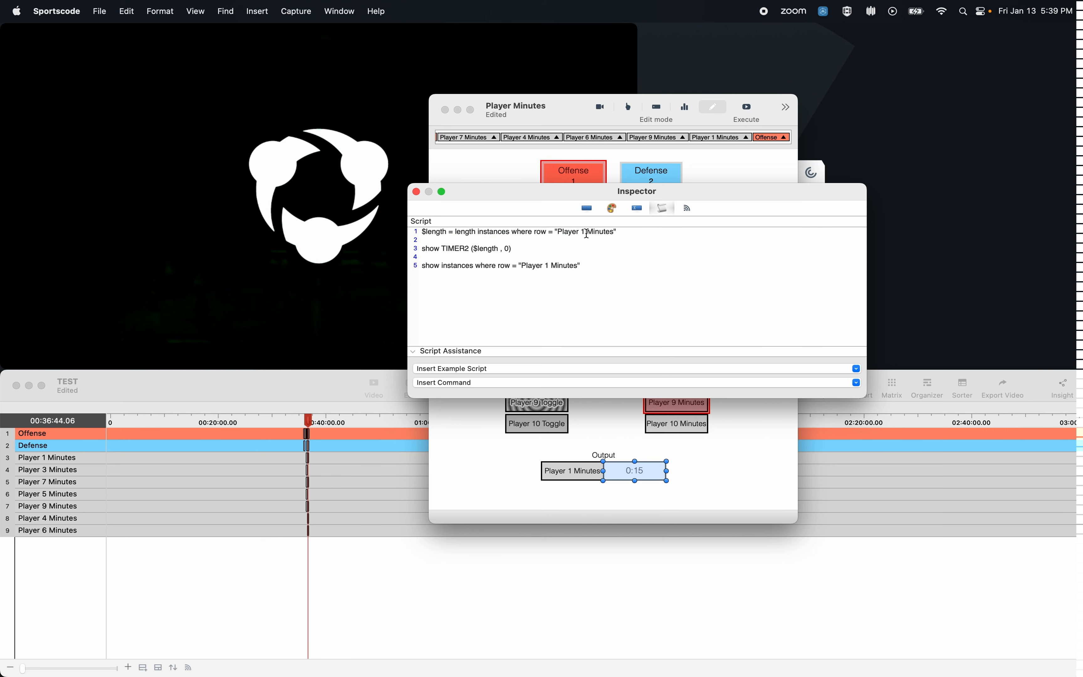
mouse_move(615, 205)
left_mouse_down()
mouse_move(612, 271)
mouse_move(615, 224)
left_mouse_up()
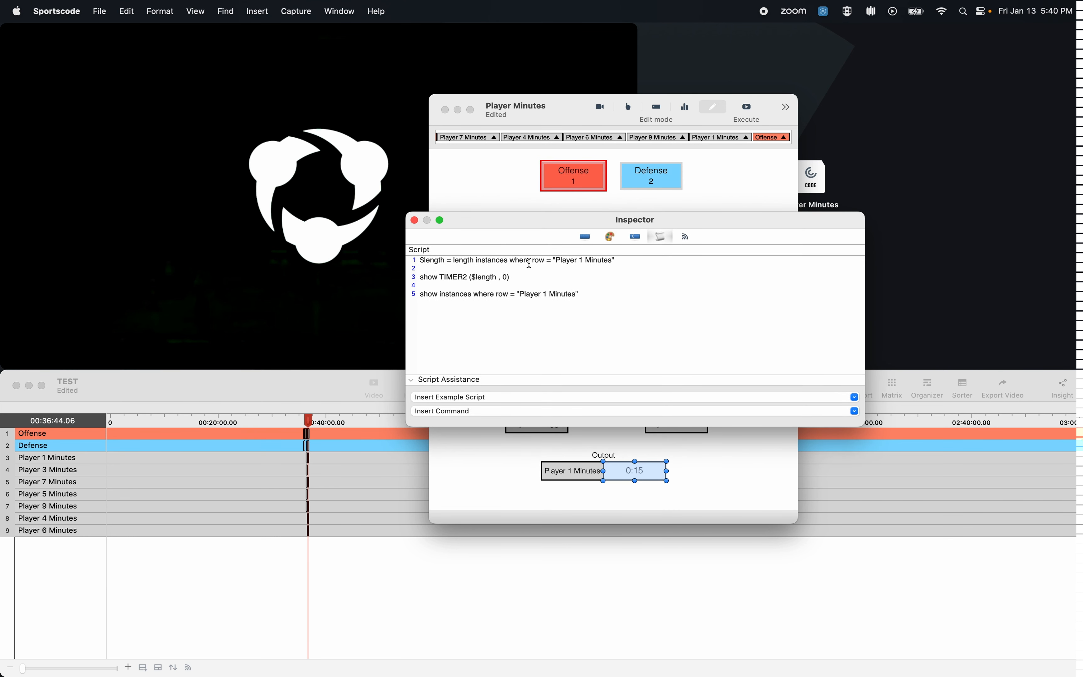
left_click_drag(420, 276, 464, 275)
left_click(464, 274)
left_click_drag(471, 277, 510, 274)
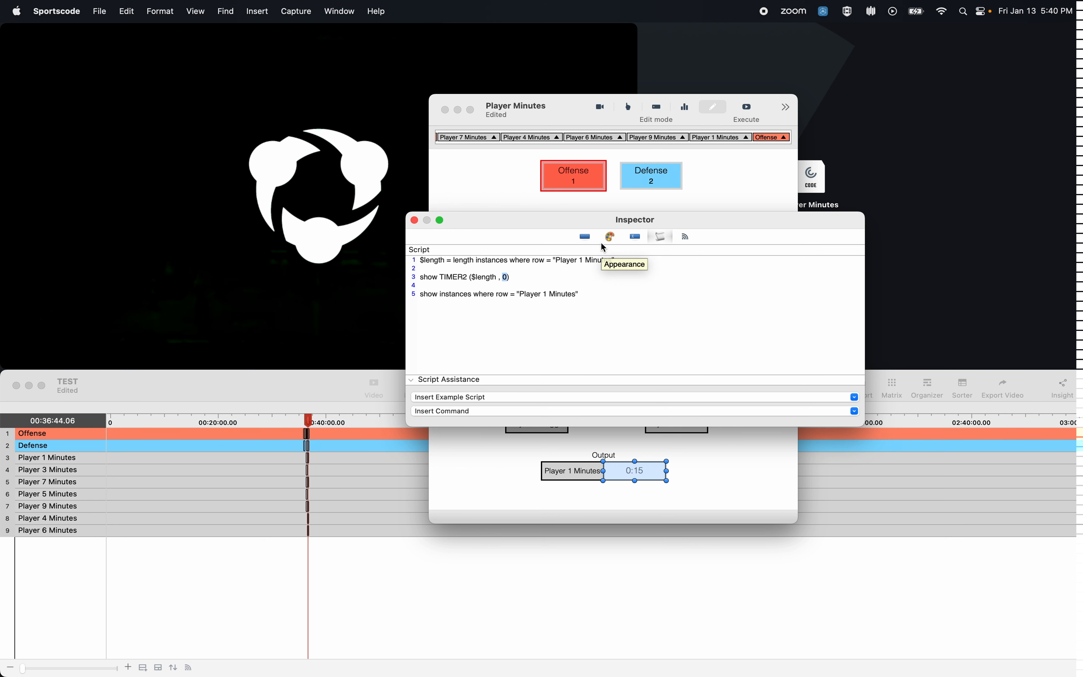
left_click(566, 277)
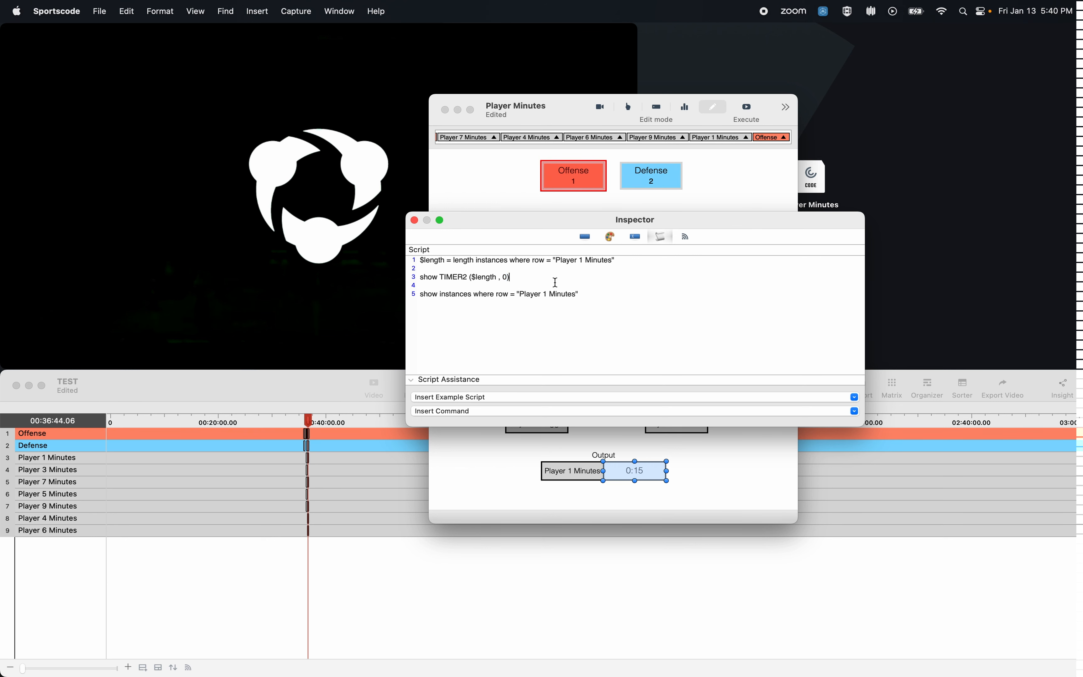
left_click_drag(420, 294, 577, 291)
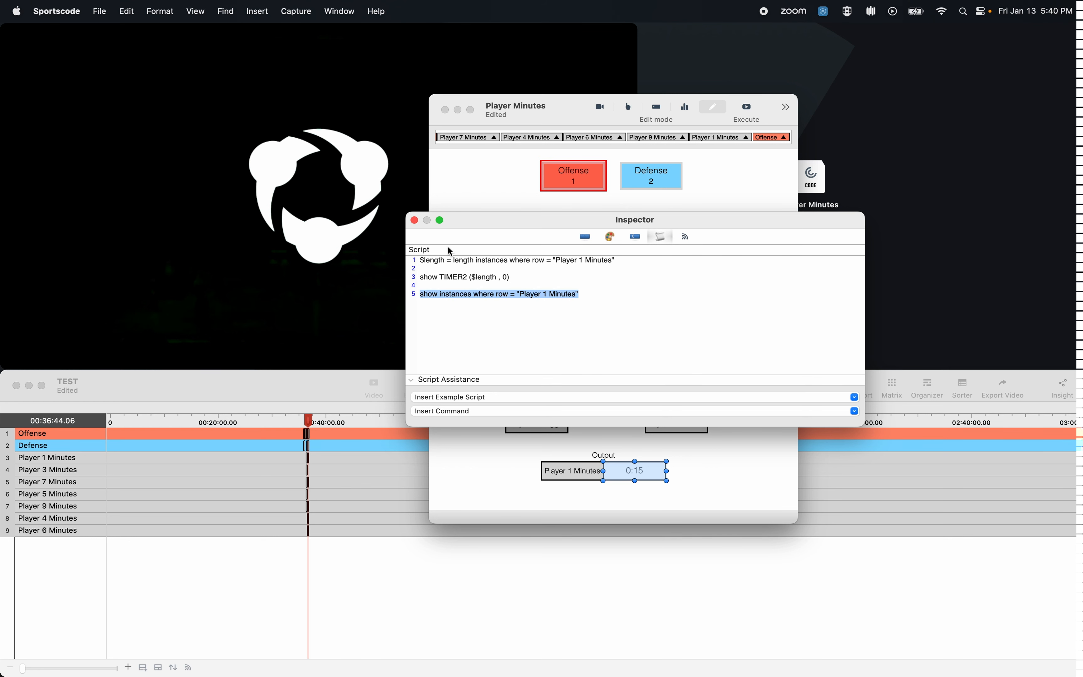
left_click(415, 220)
Step: View the Player 1 Minutes instances from the time output in report mode, and close the resulting video window
left_click(677, 108)
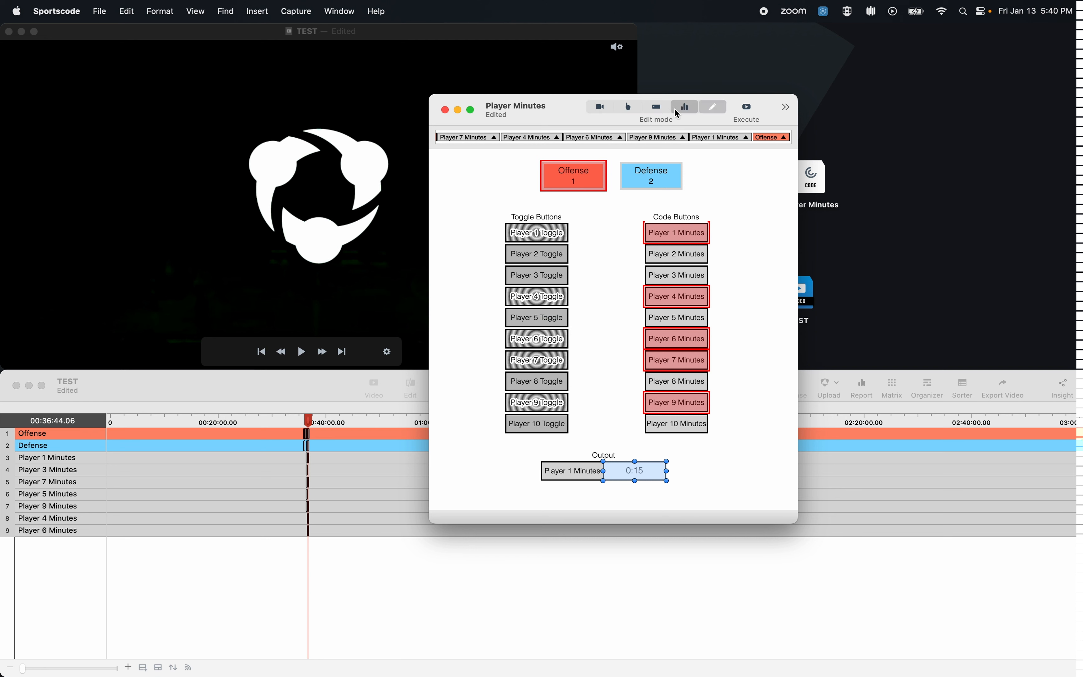
left_click(634, 474)
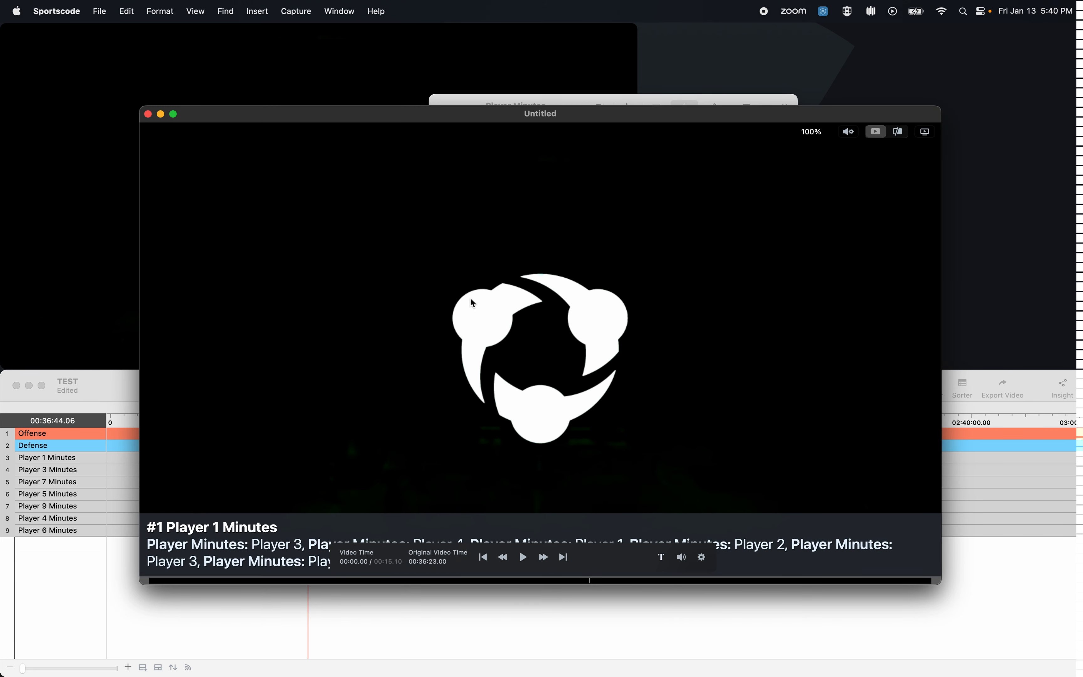
left_click(147, 113)
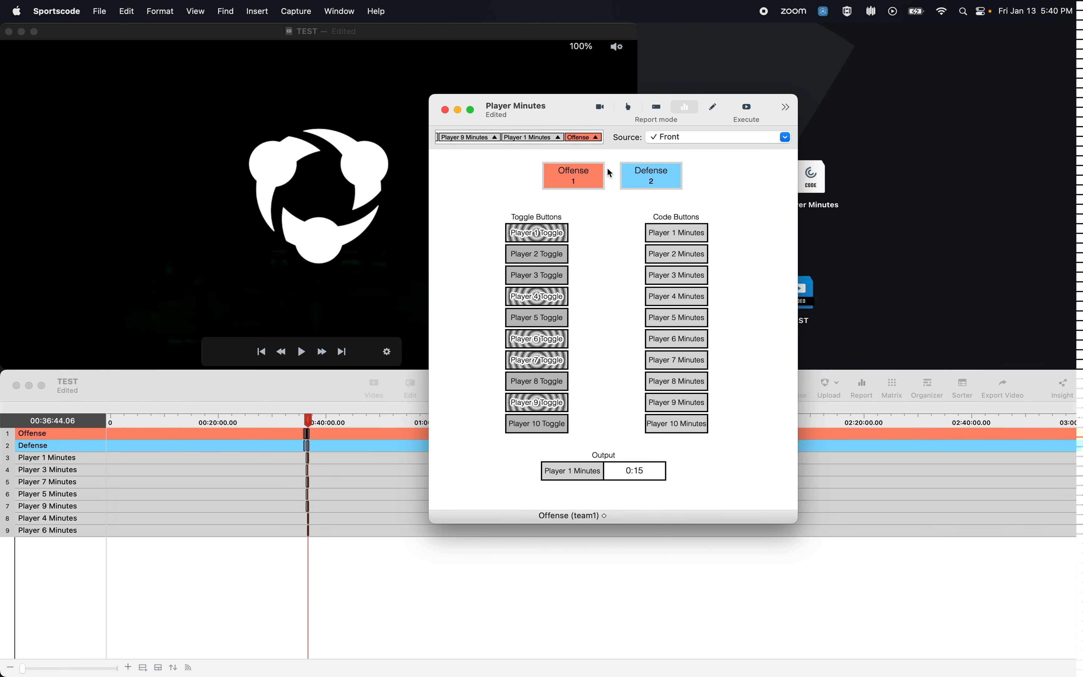
Step: Return the code window to code mode and widen it around the Label Buttons section
left_click(711, 108)
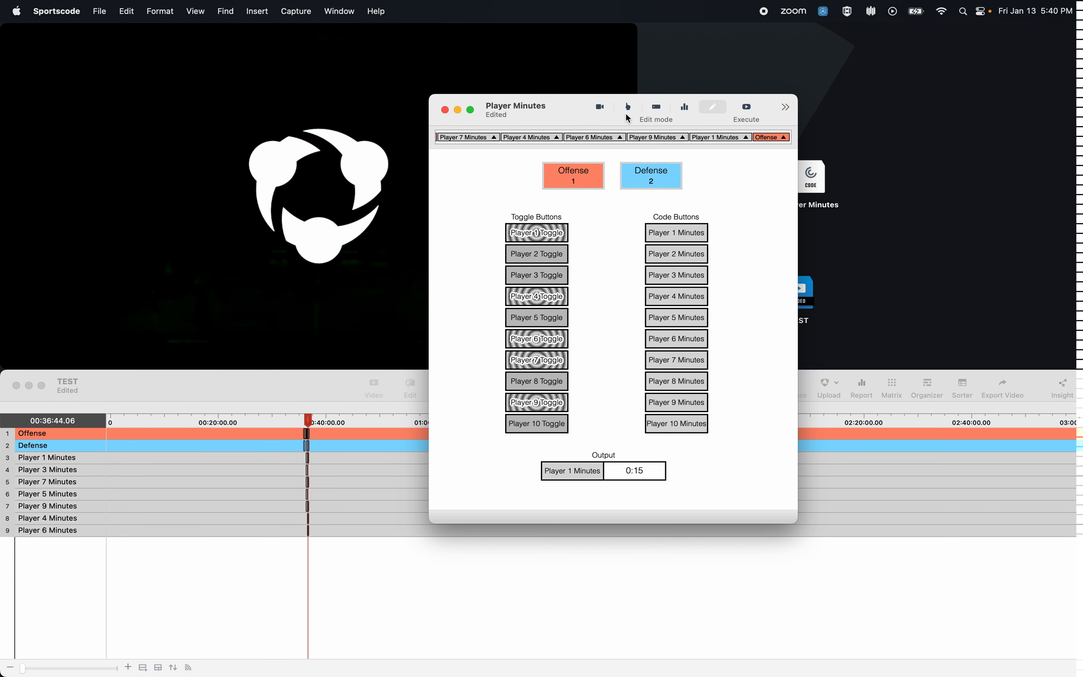
left_click(628, 108)
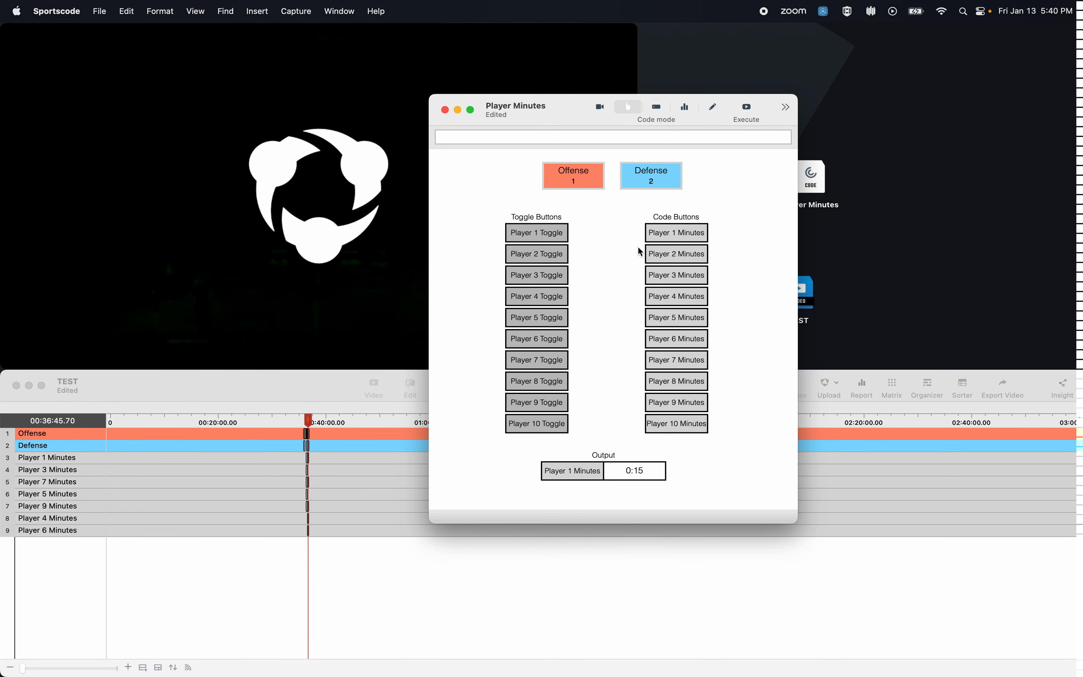
scroll(640, 251, "right", 10)
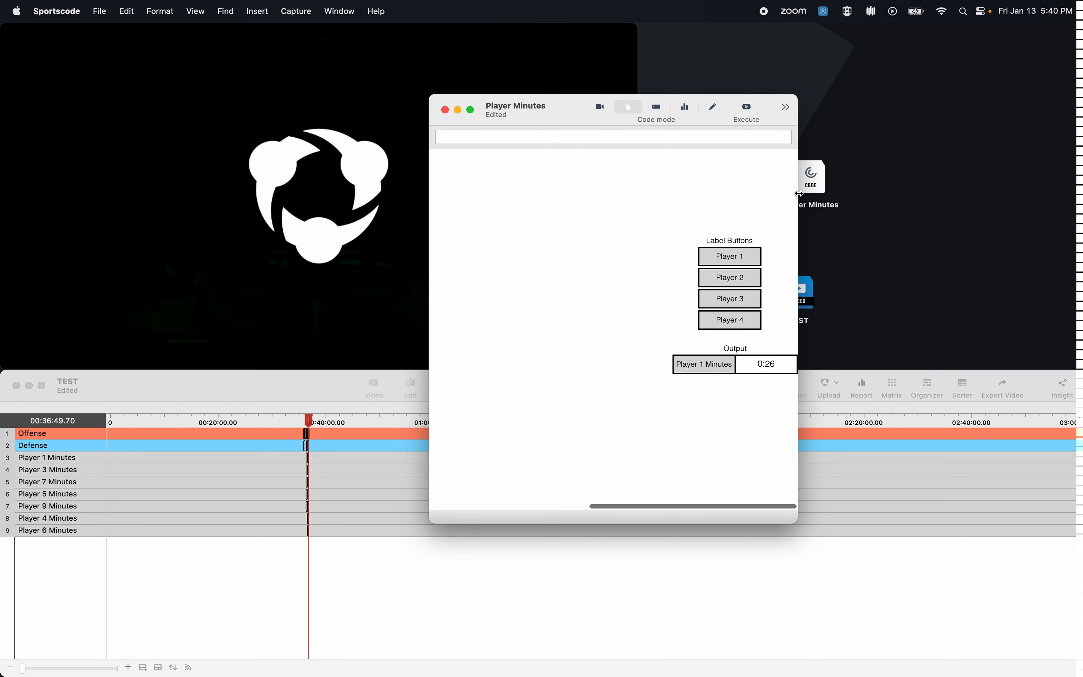
left_click_drag(798, 192, 867, 185)
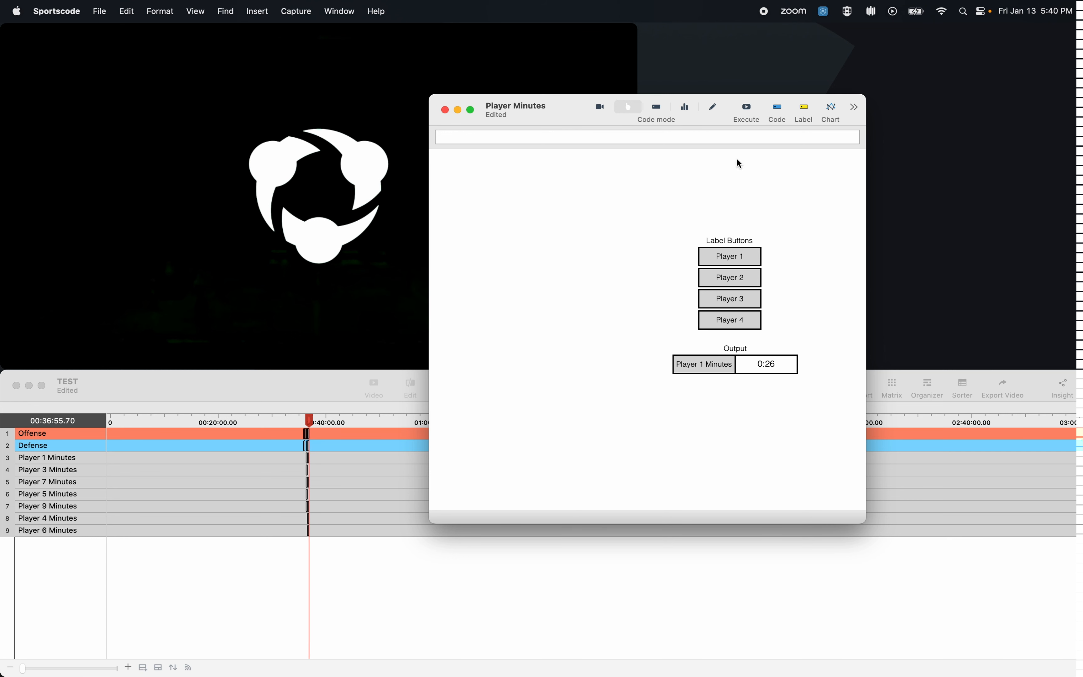
Step: Switch to edit mode, examine the alternate names of the label buttons Player 1 to Player 4, and close the Inspector
left_click(713, 107)
double_click(745, 259)
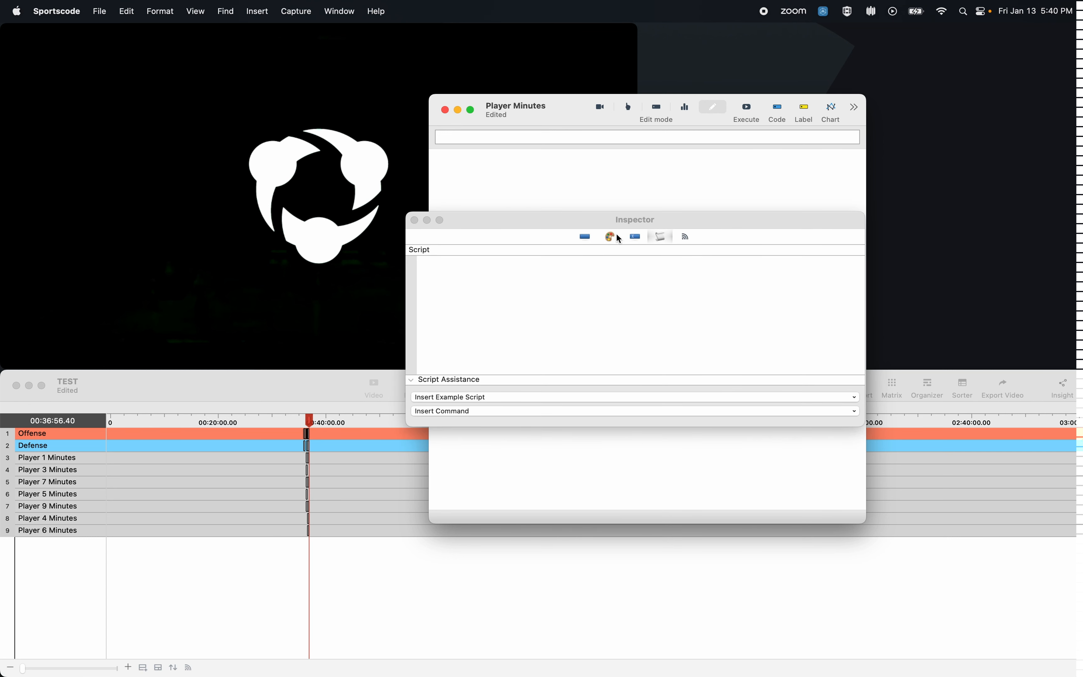
left_click(633, 235)
left_click_drag(591, 229, 589, 204)
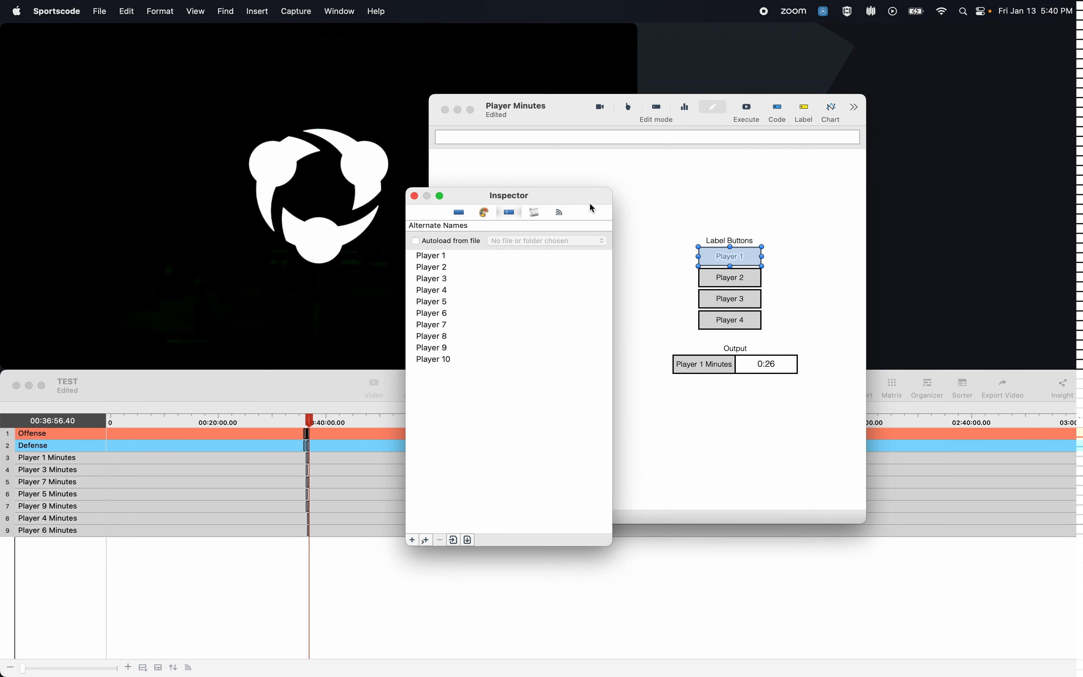
left_click(734, 277)
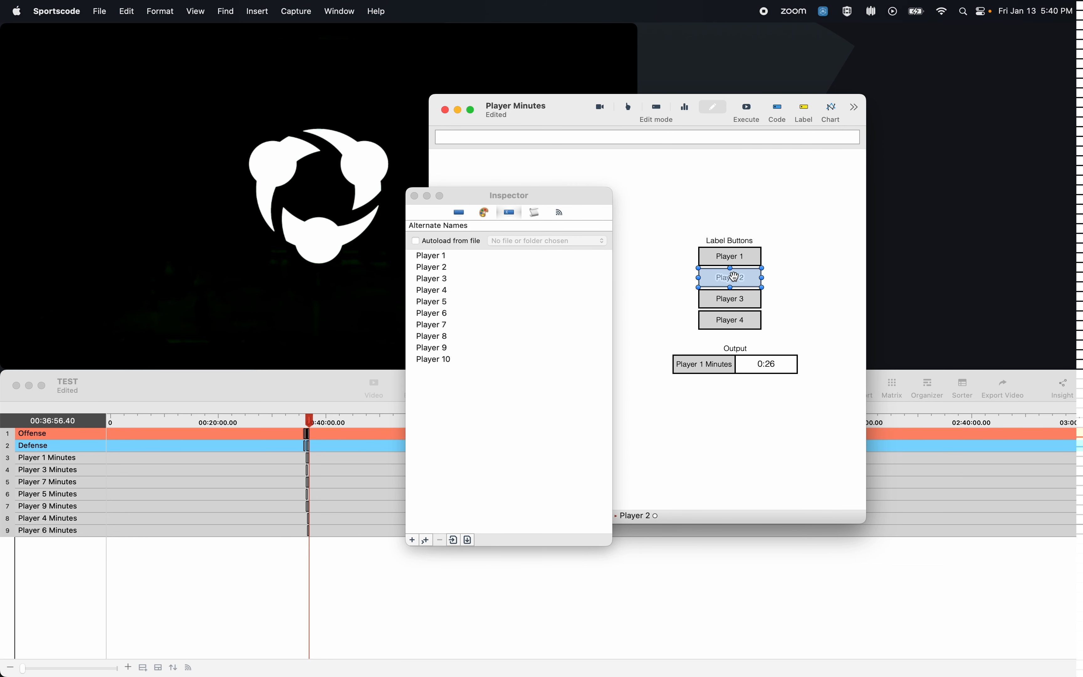
left_click(728, 302)
left_click(726, 321)
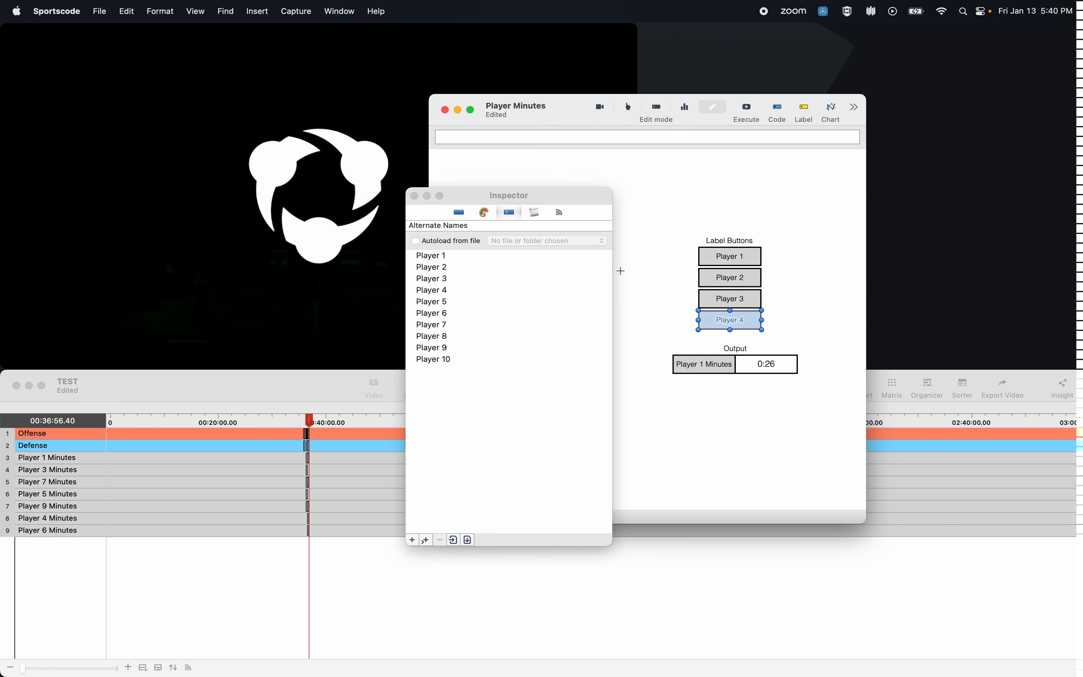
left_click(415, 196)
left_click(828, 257)
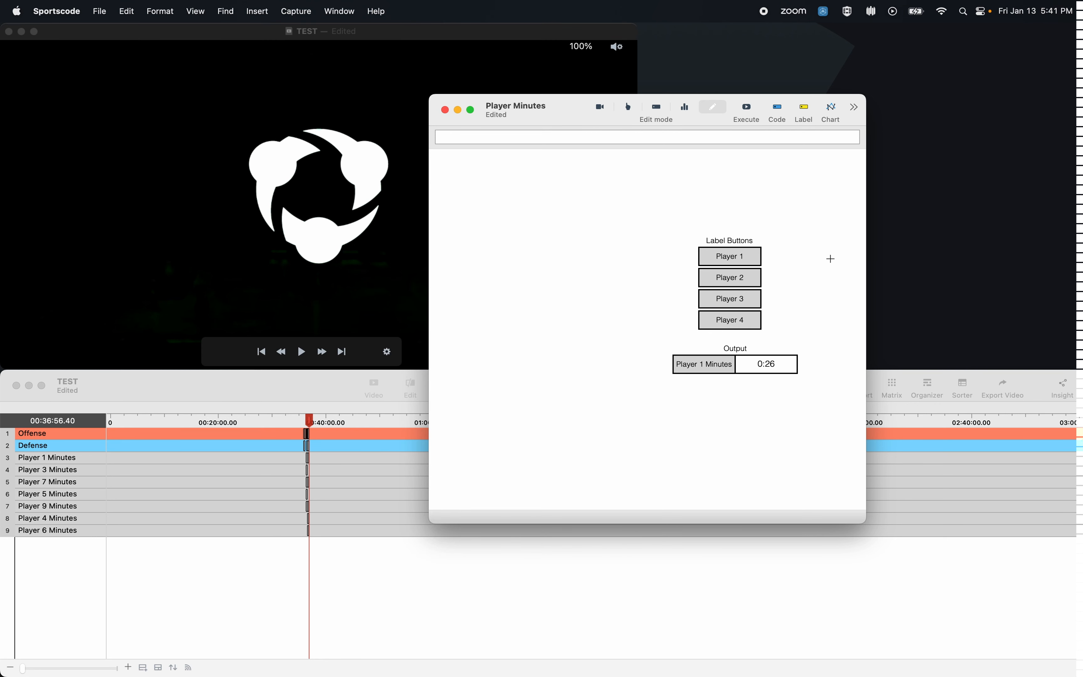
Step: Rename the first three label buttons to Player 5, Player 7 and Player 1, choosing from their alternate names
right_click(743, 259)
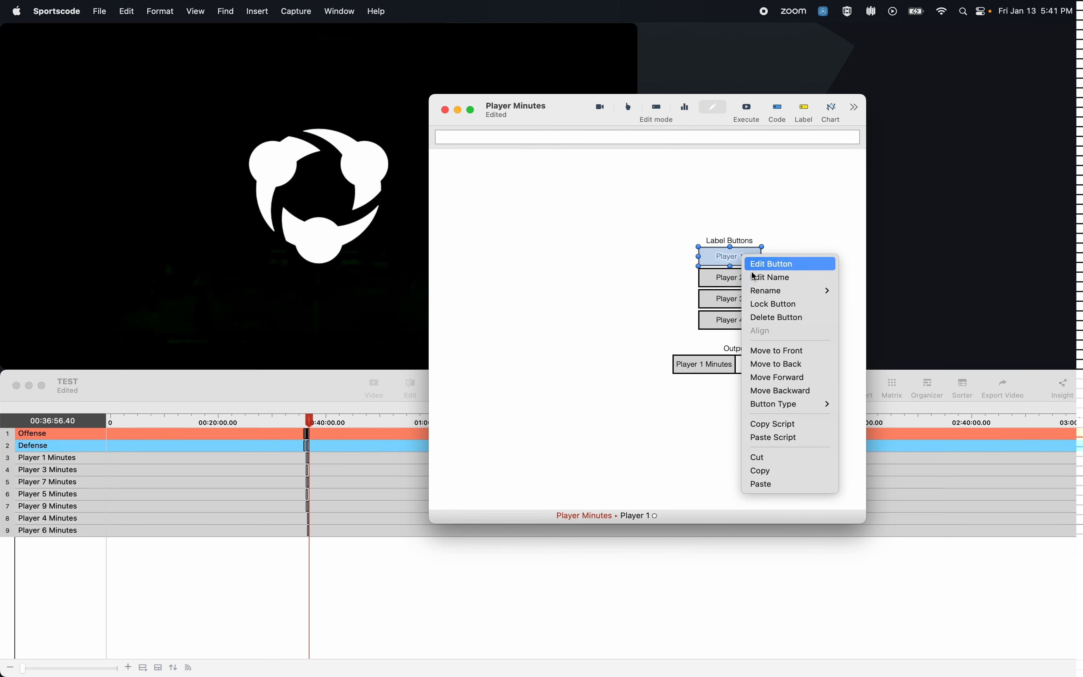
mouse_move(769, 291)
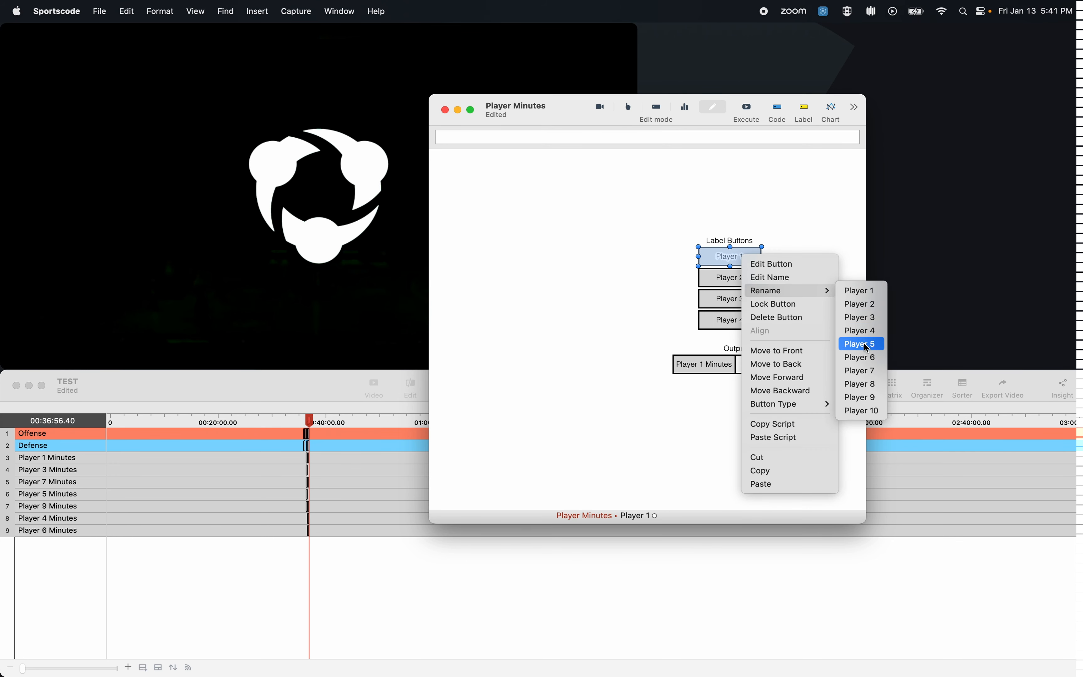
left_click(866, 348)
left_click(733, 278)
right_click(741, 277)
mouse_move(772, 314)
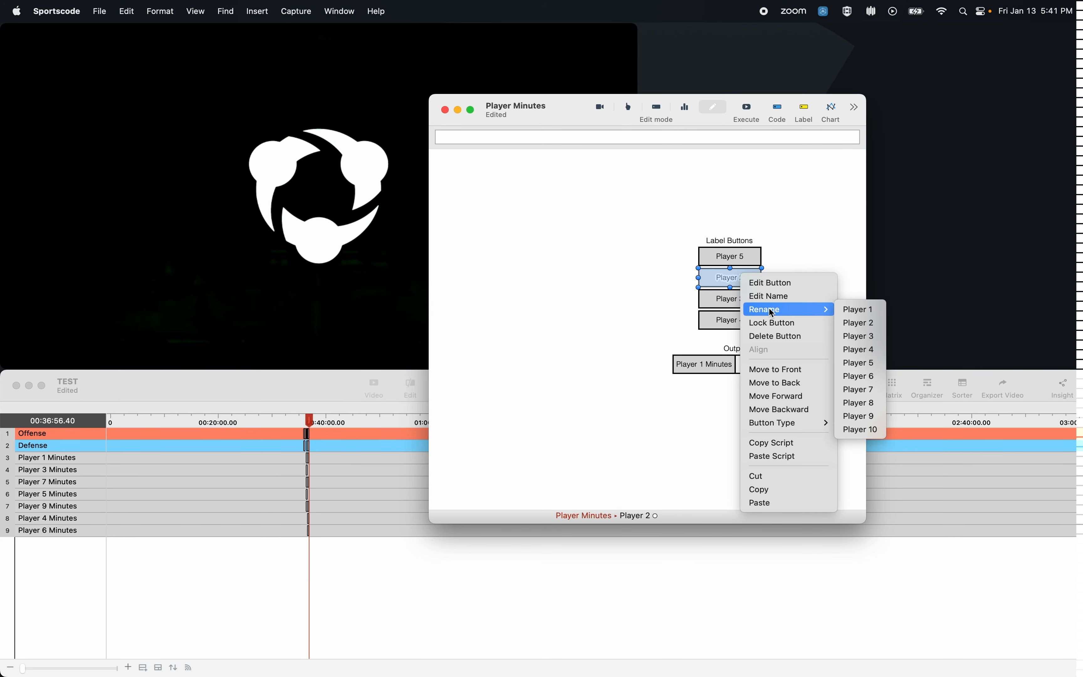
left_click(860, 389)
left_click(756, 299)
right_click(745, 304)
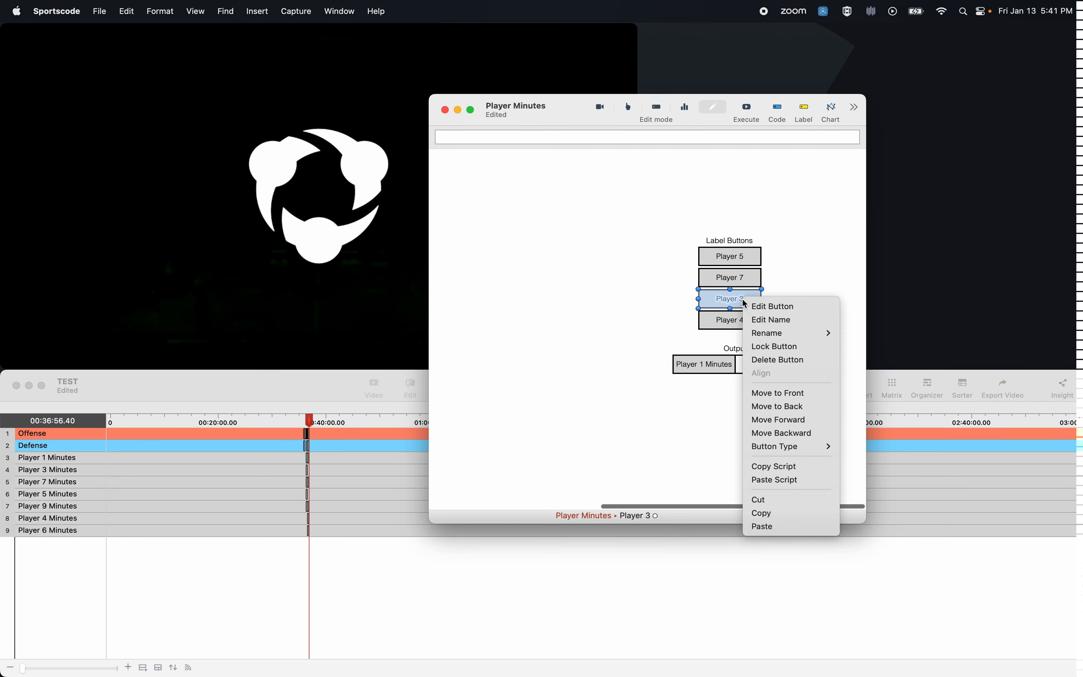
mouse_move(787, 333)
left_click(857, 332)
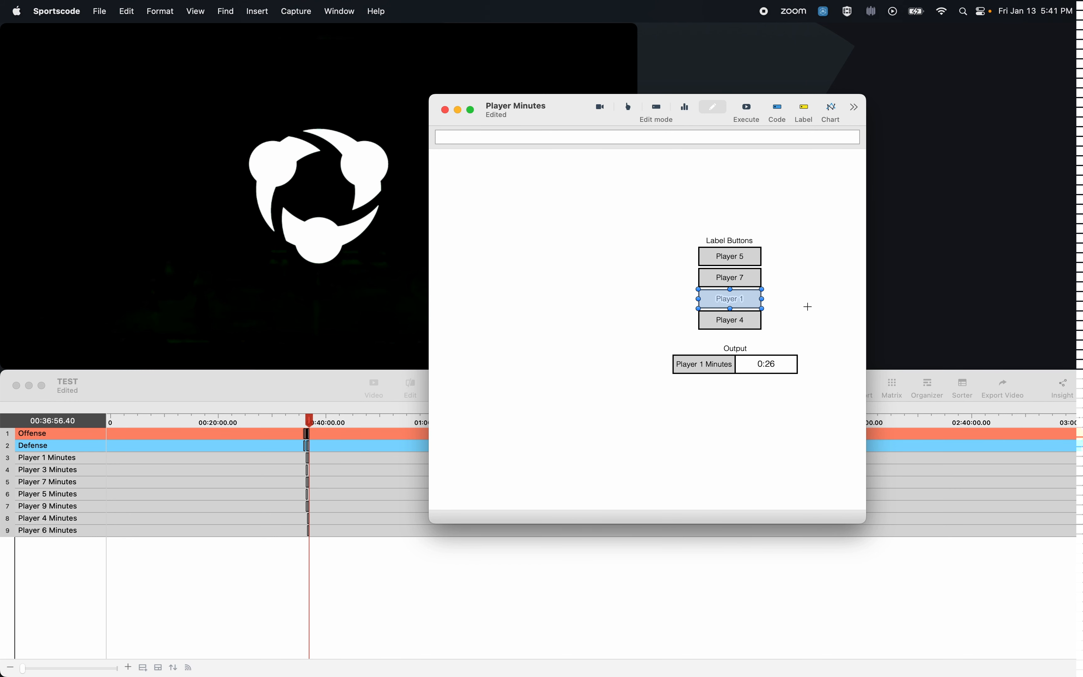
left_click(807, 306)
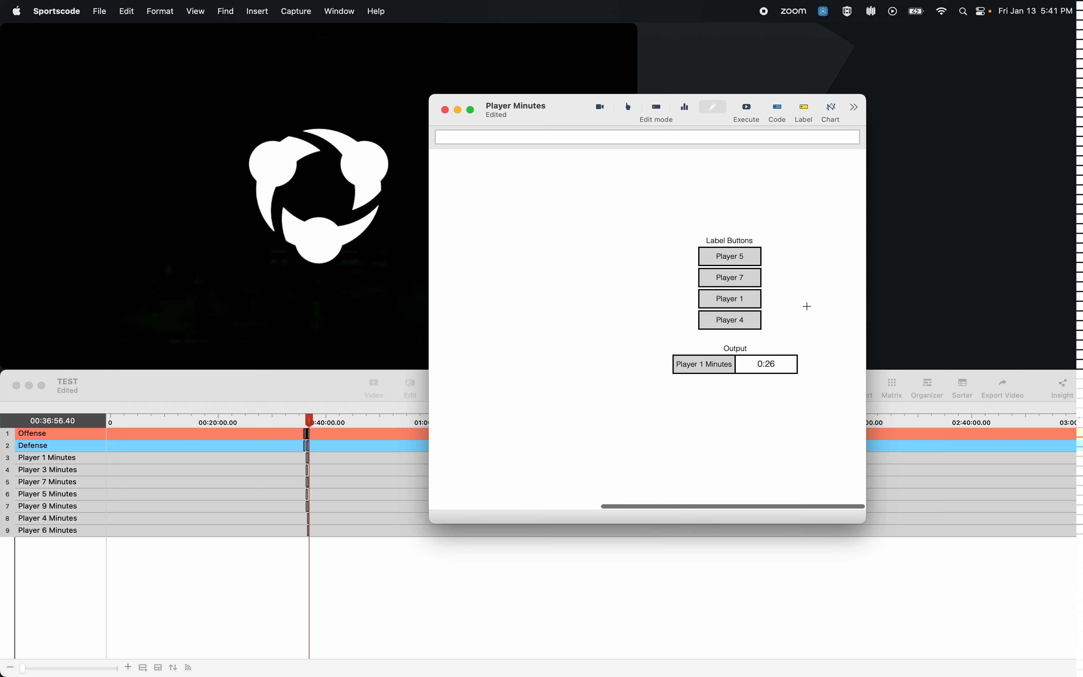
Step: Widen the code window further and show the links above the buttons, from Offense and Defense to the label buttons
left_click_drag(867, 260, 976, 260)
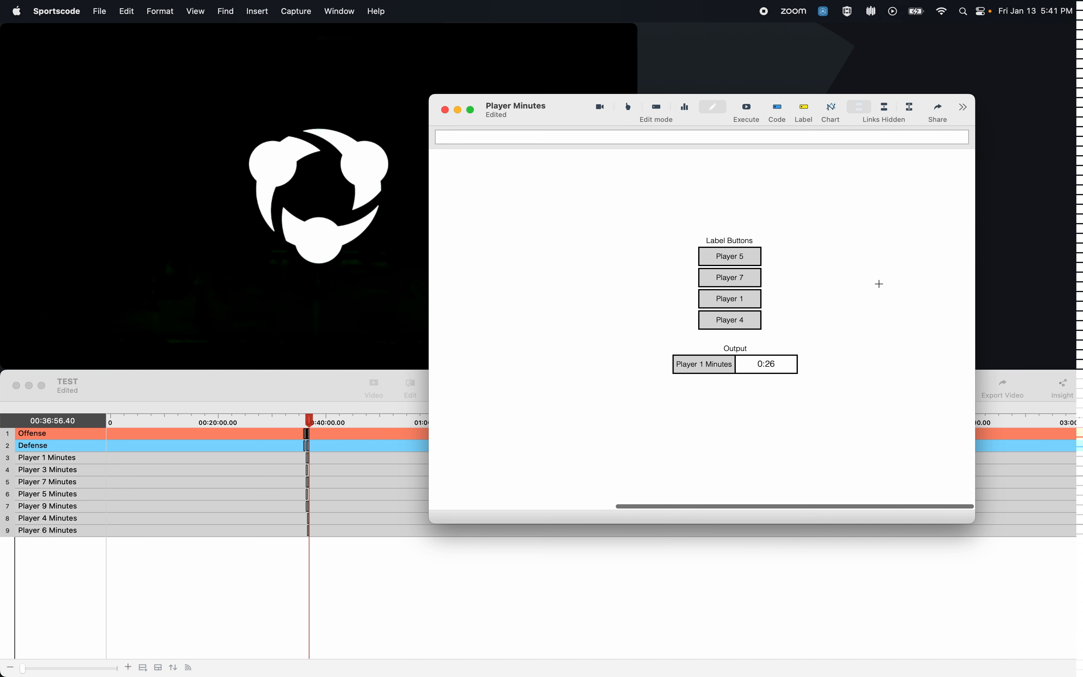
left_click(911, 107)
scroll(872, 237, "left", 10)
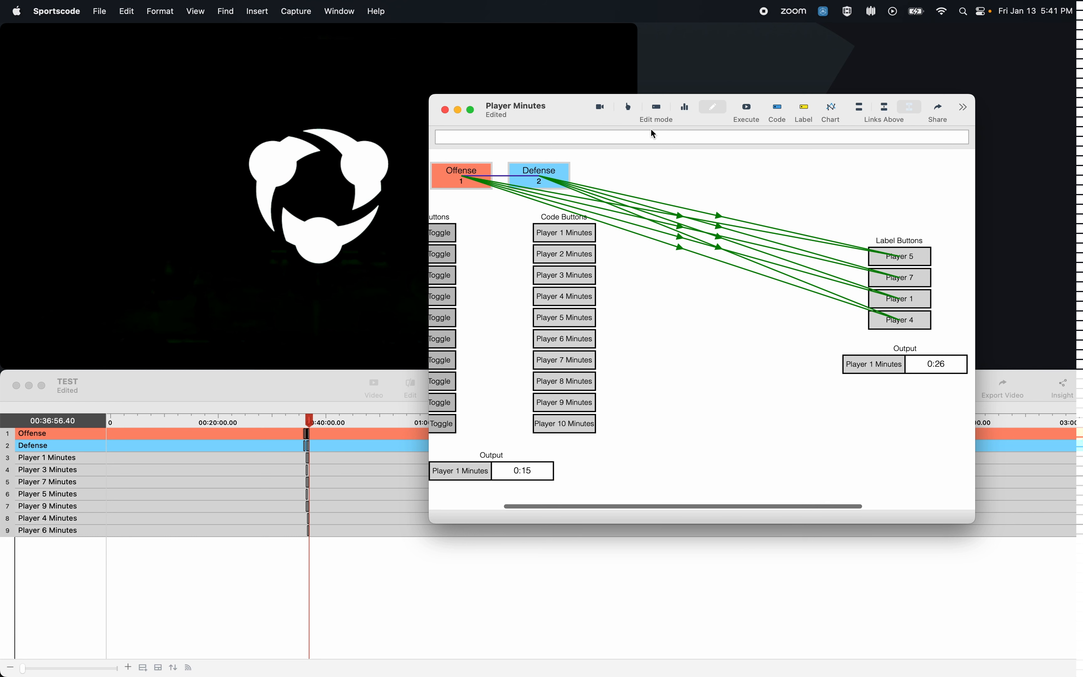
Step: Switch to code mode and code Offense followed by Defense with the linked player labels
left_click(627, 110)
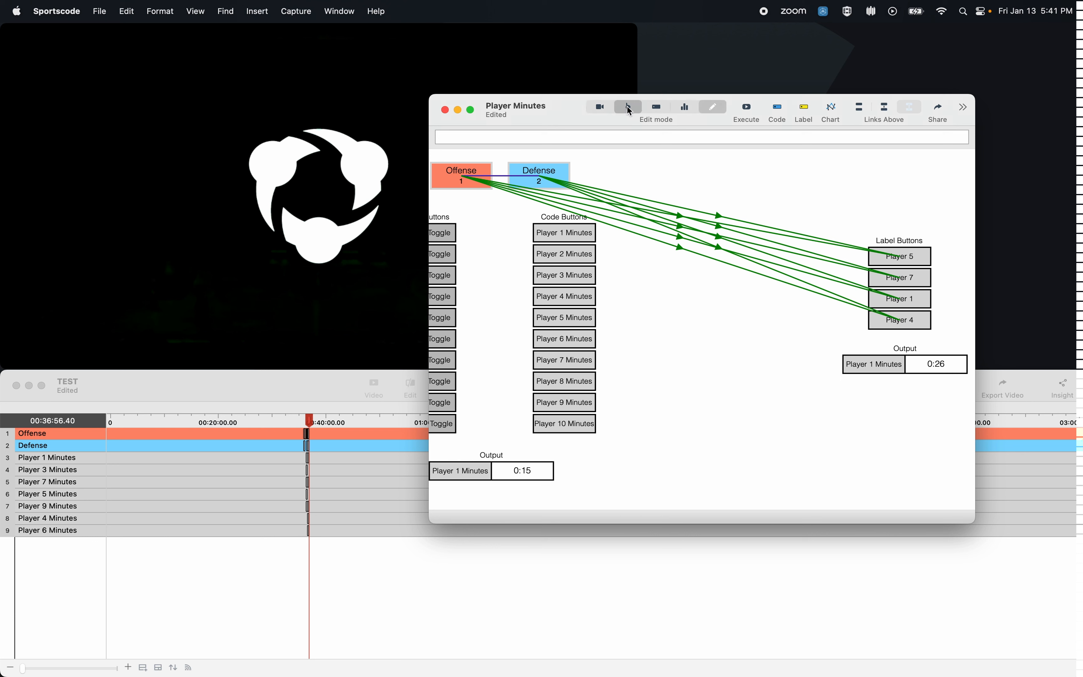
left_click(445, 170)
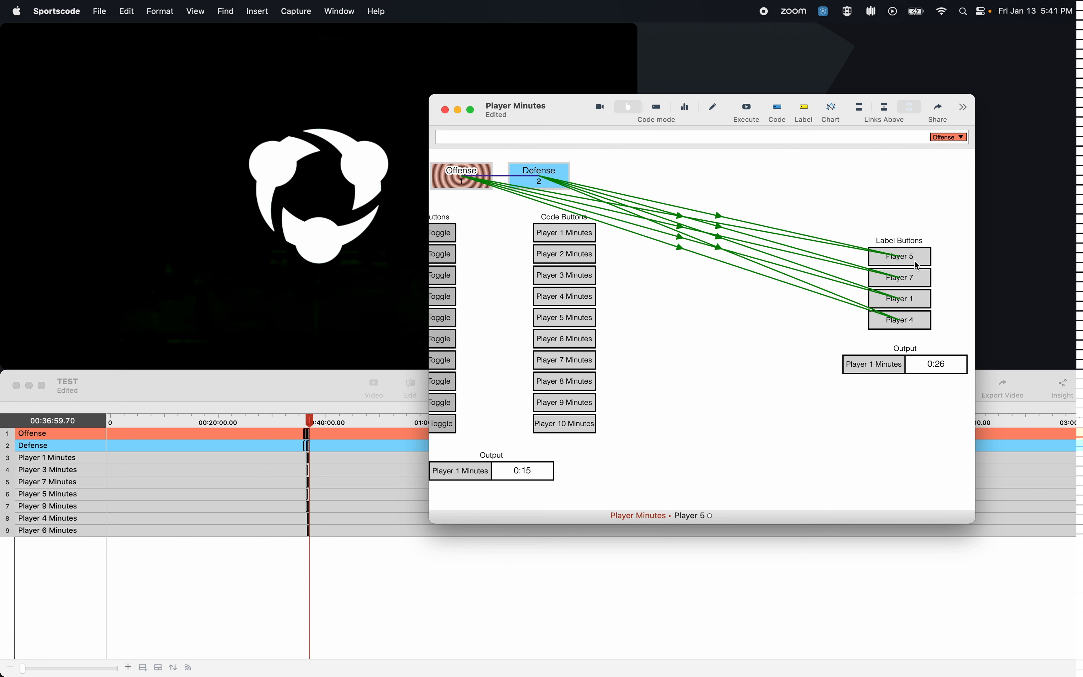
left_click(555, 174)
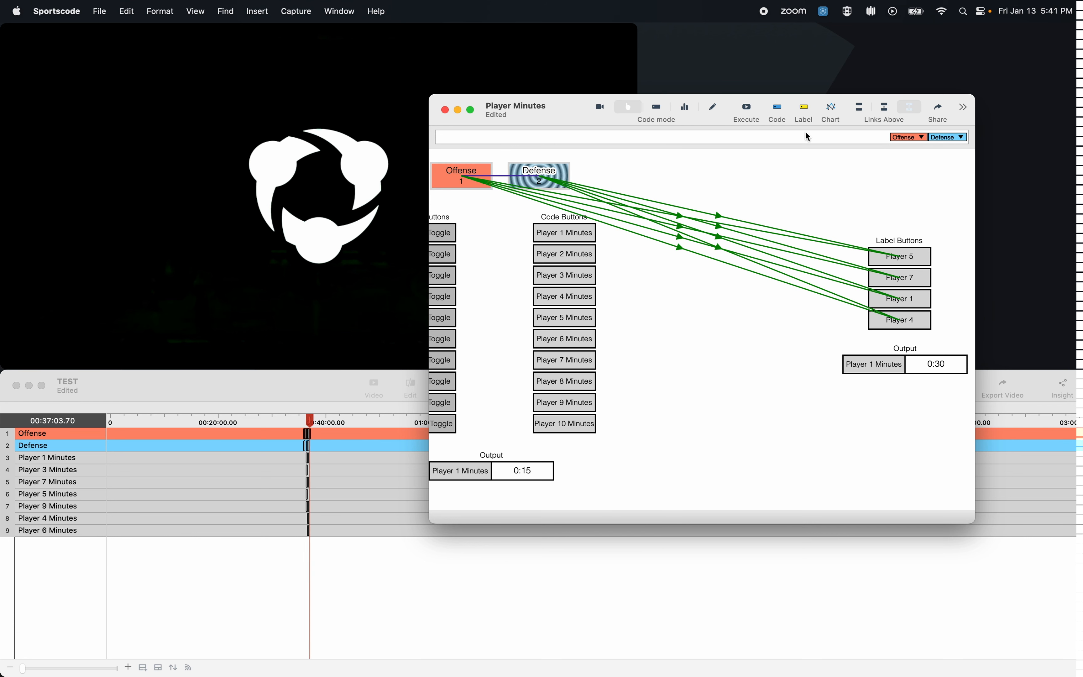
Step: In edit mode, examine the script of the Player 1 Minutes output under the label buttons, including its $length_total sum, and close the Inspector
left_click(714, 108)
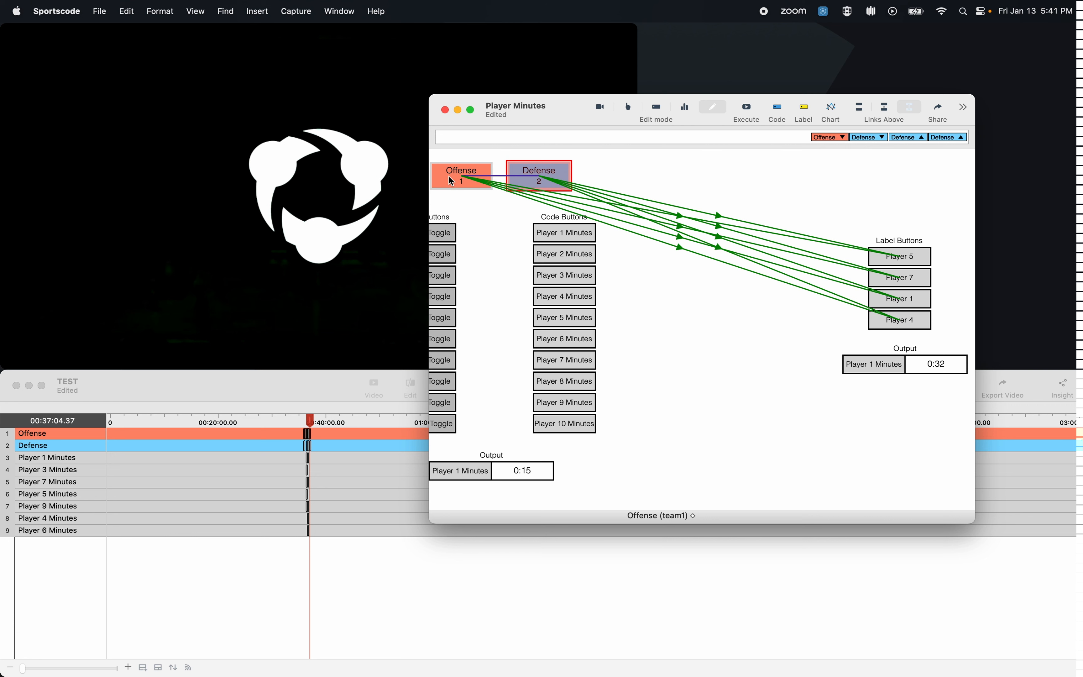
double_click(926, 367)
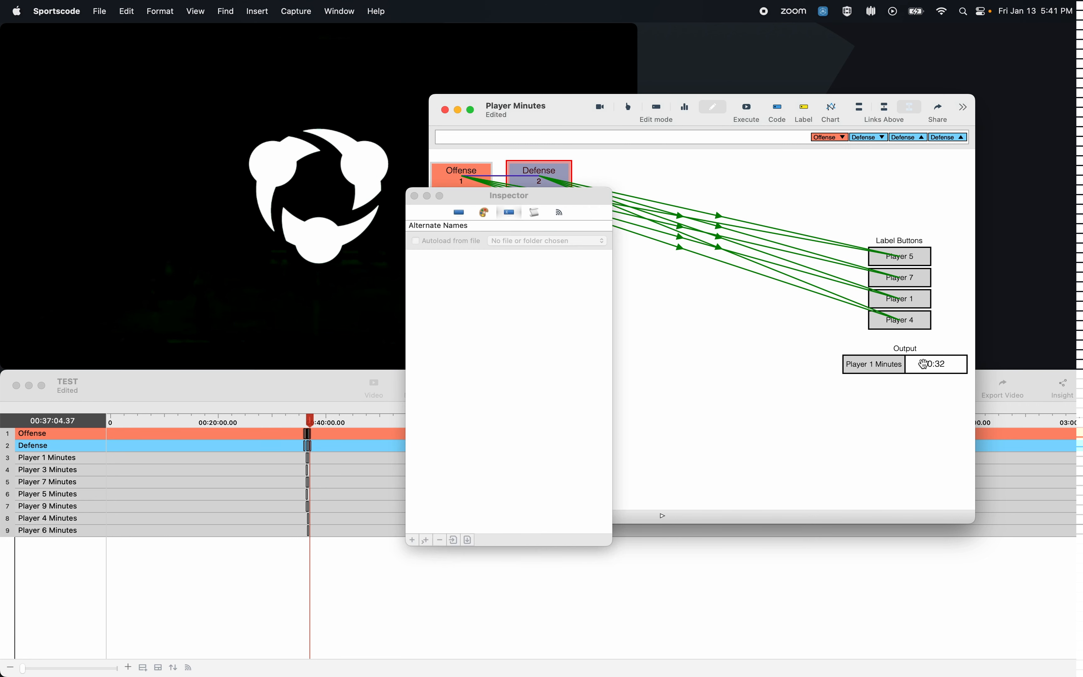
left_click(536, 213)
left_click_drag(553, 194, 556, 207)
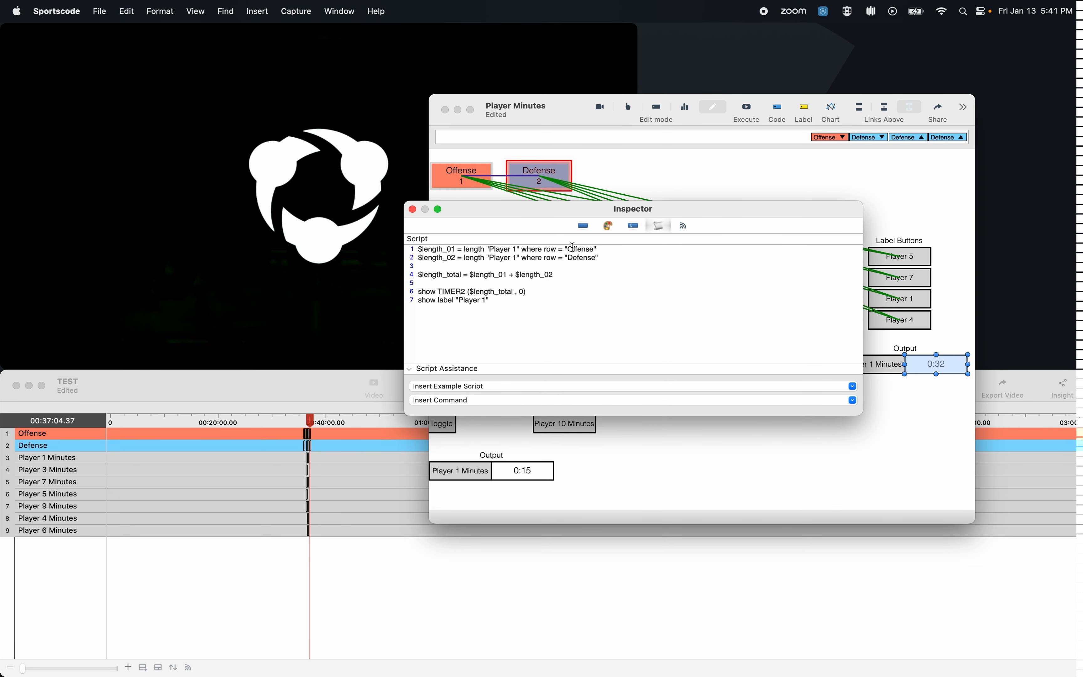
left_click_drag(518, 249, 470, 275)
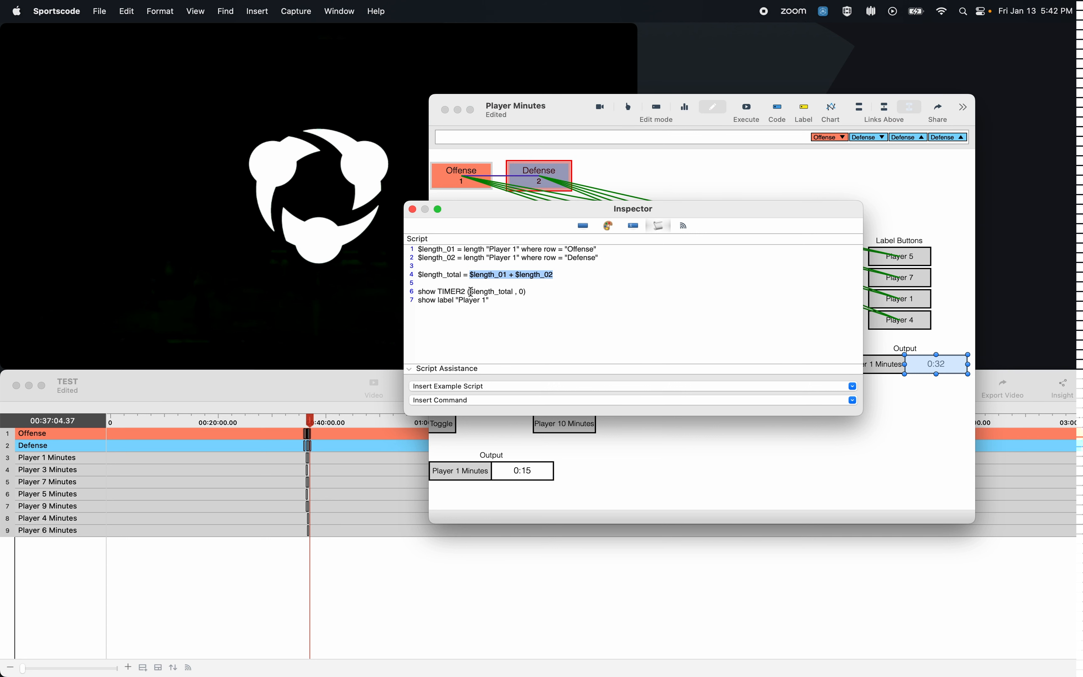
left_click_drag(470, 291, 513, 291)
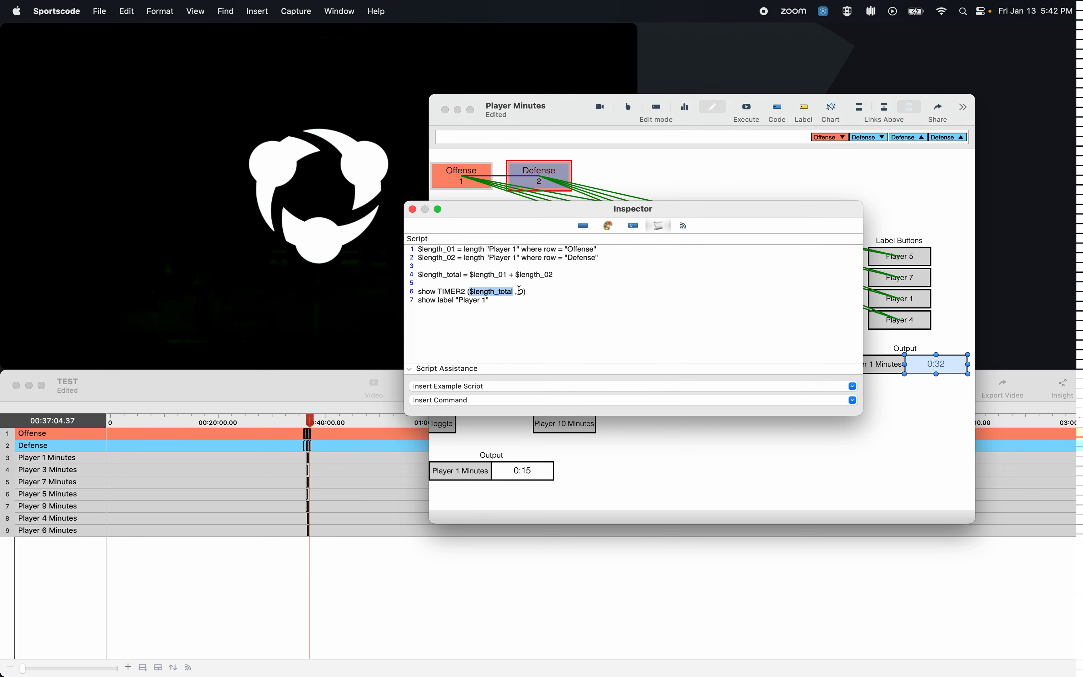
double_click(521, 291)
left_click(413, 210)
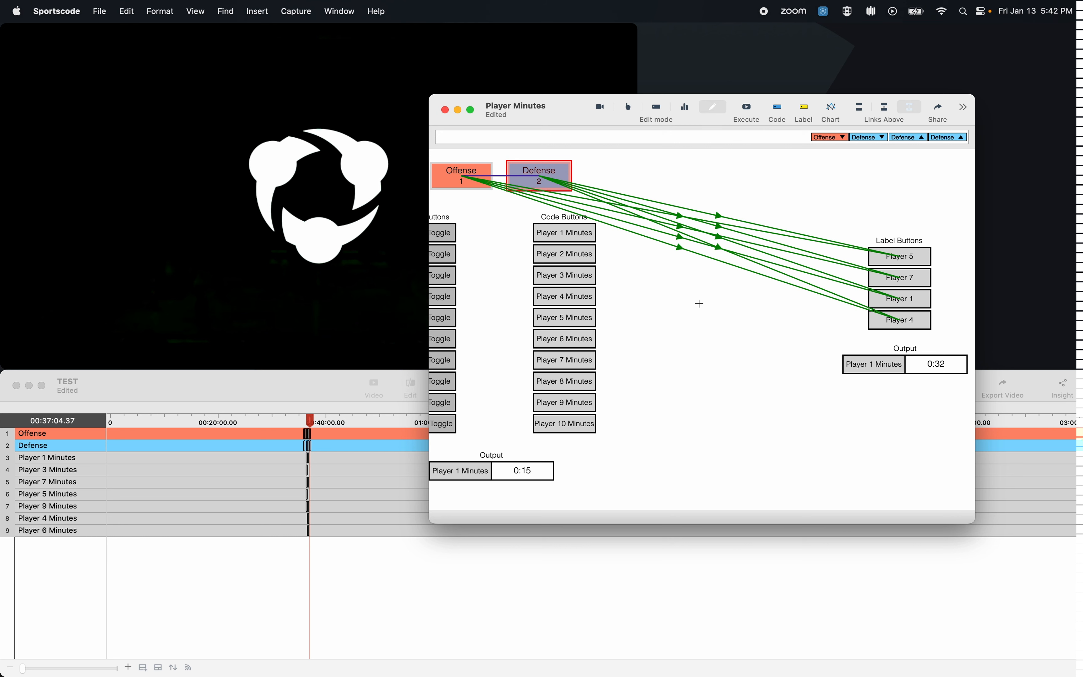
Step: View the Player 1 labelled instances from the label-based output in report mode, close the video window and return to edit mode
left_click(686, 109)
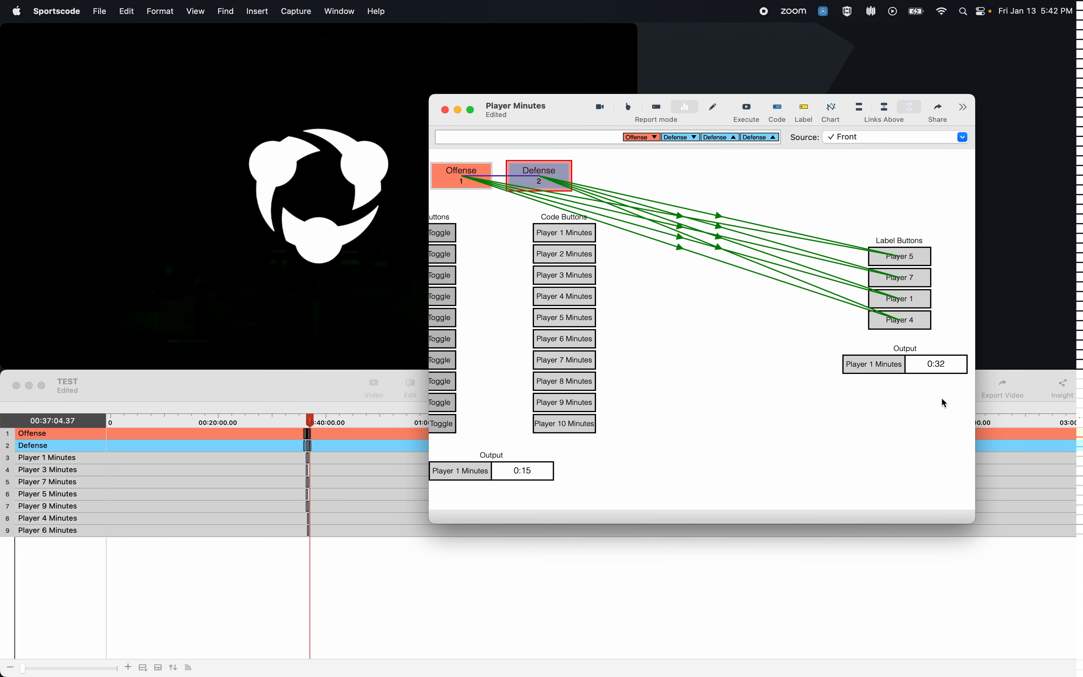
left_click(943, 370)
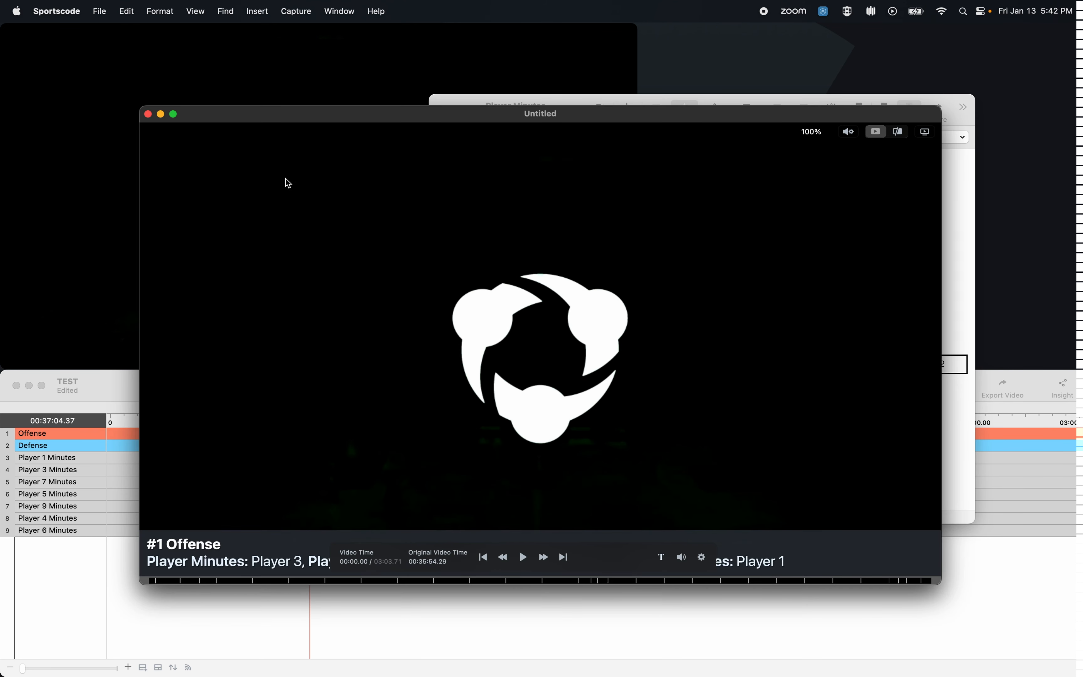
left_click(148, 114)
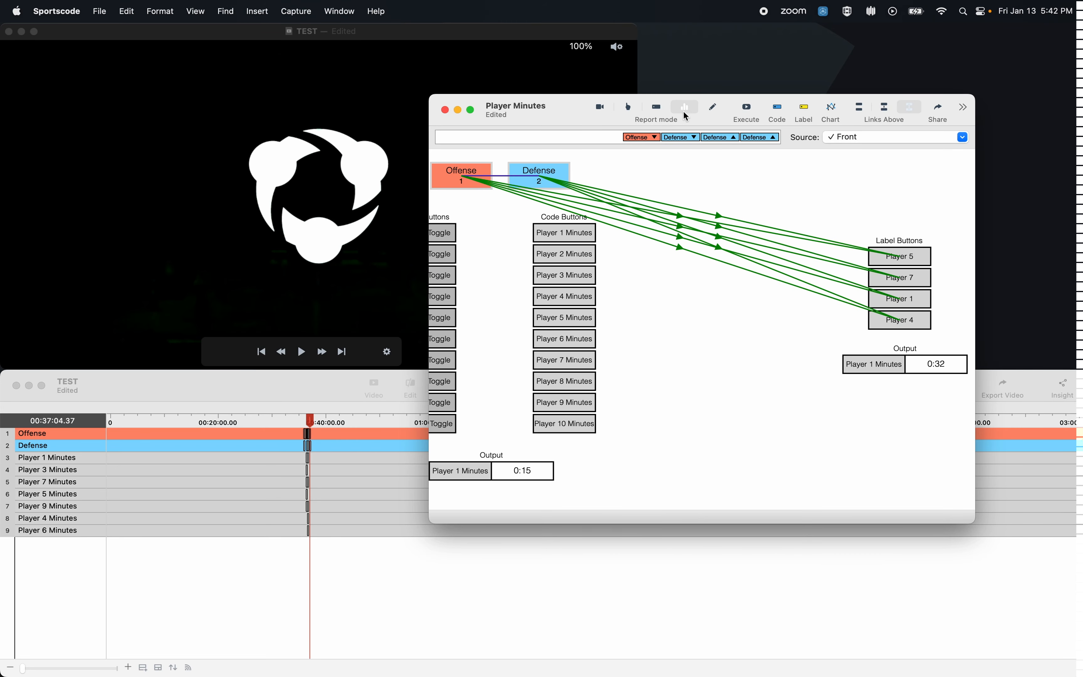
left_click(716, 106)
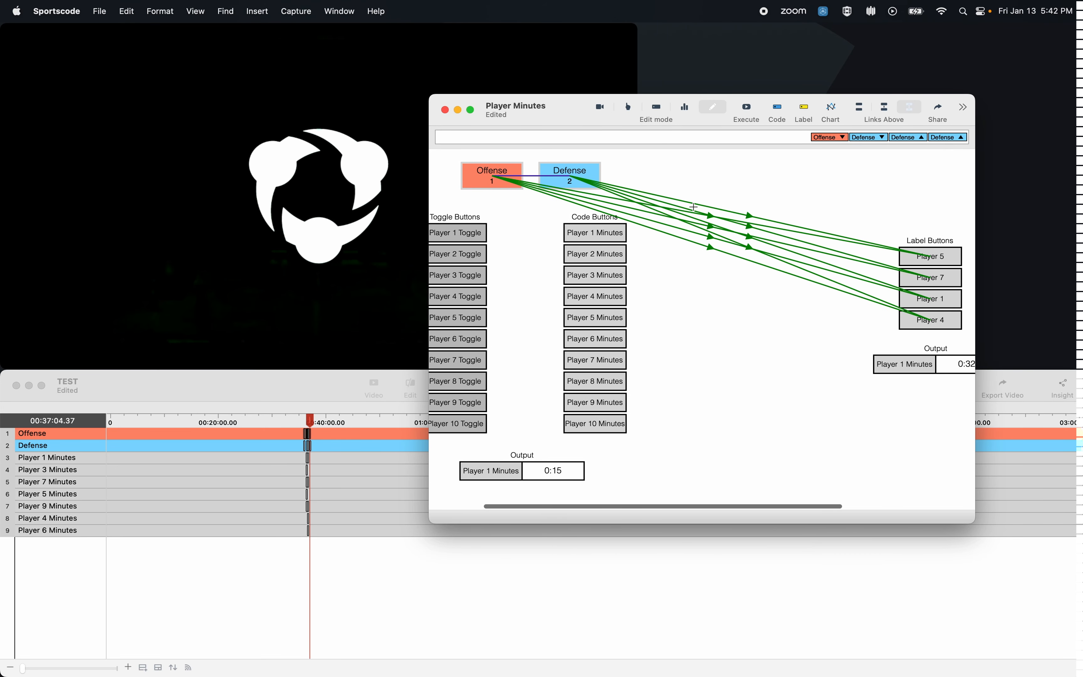
scroll(694, 207, "left", 4)
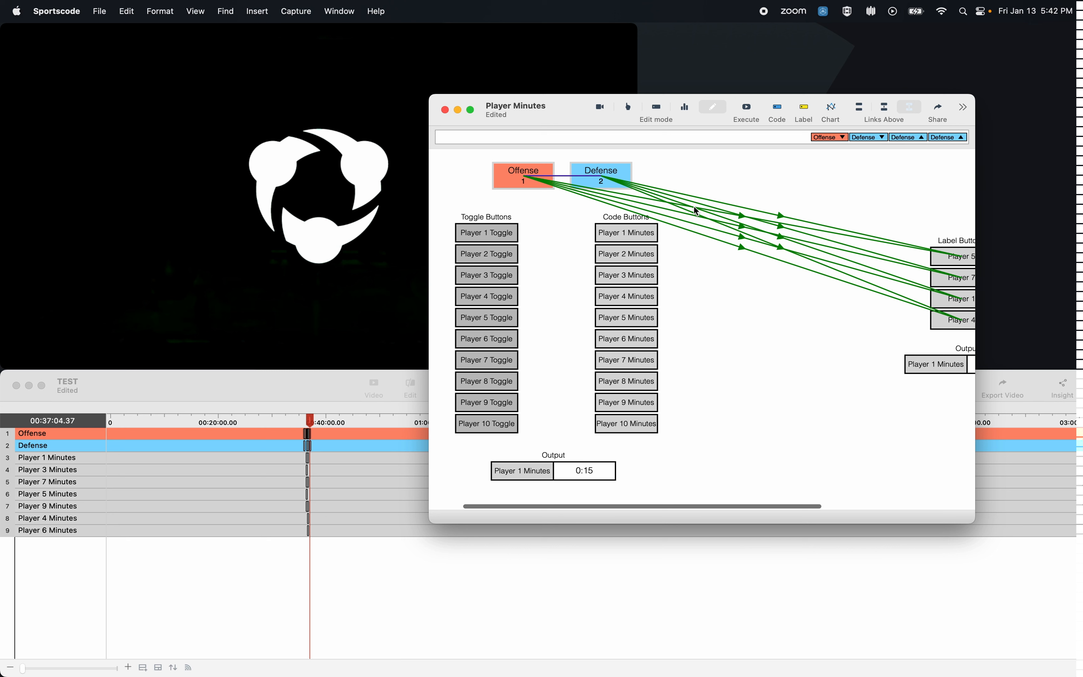